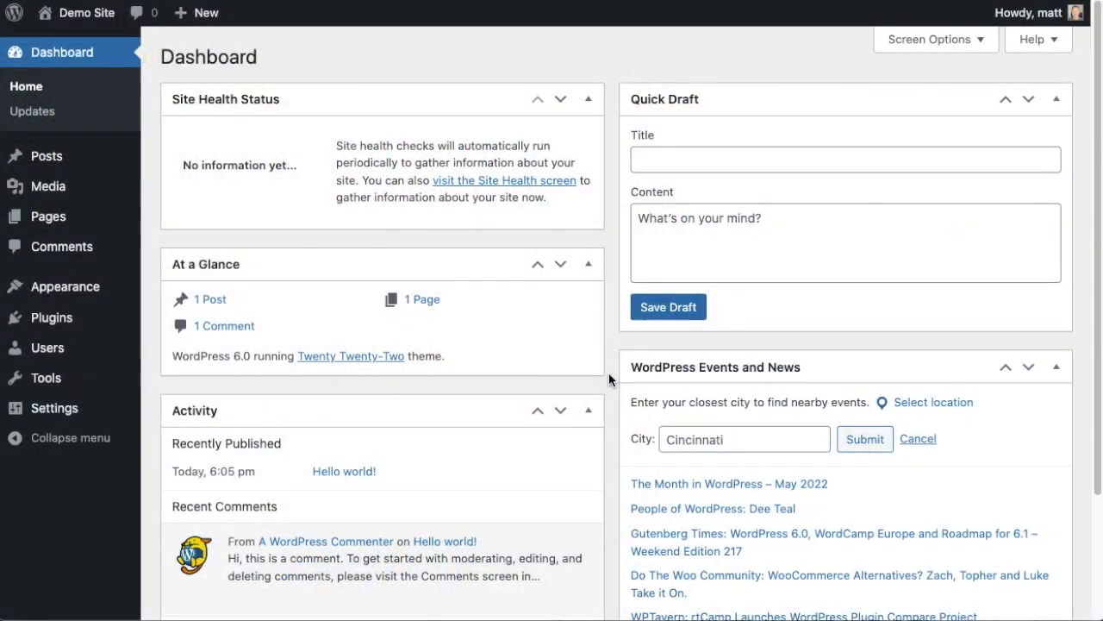
click(62, 54)
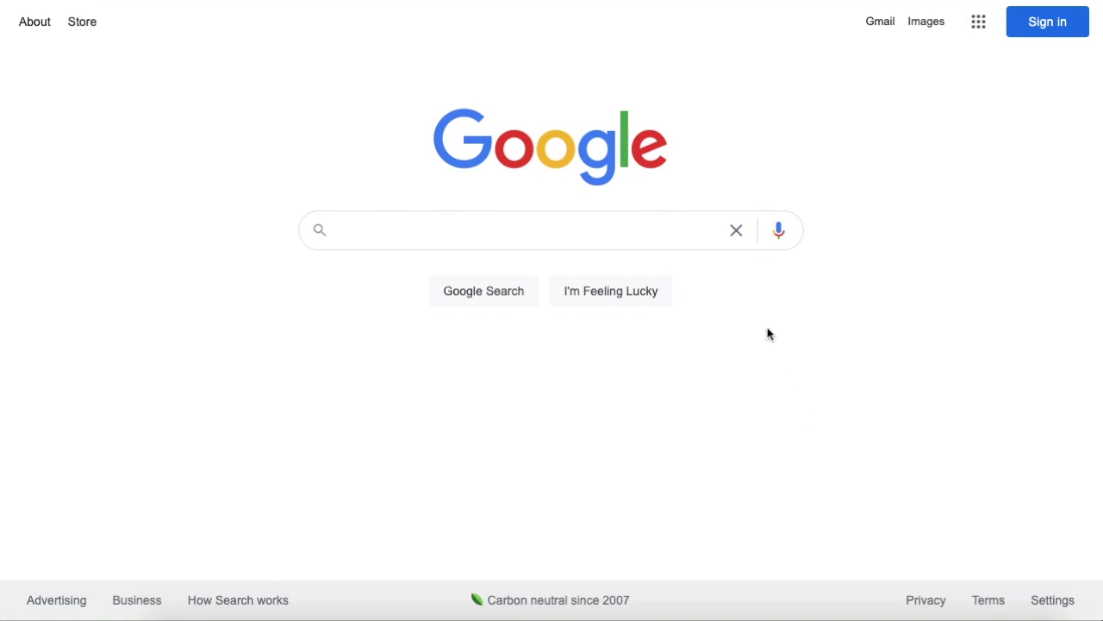
Step: Search Google for "tacos" and look through the local Mexican restaurant listings
click(601, 230)
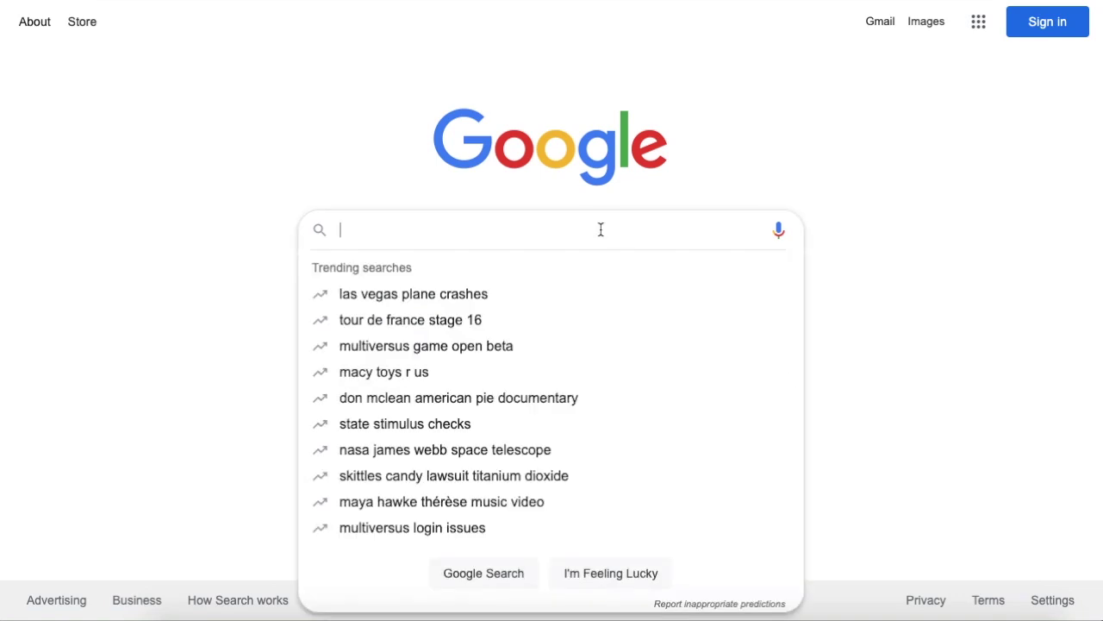
text(tacos)
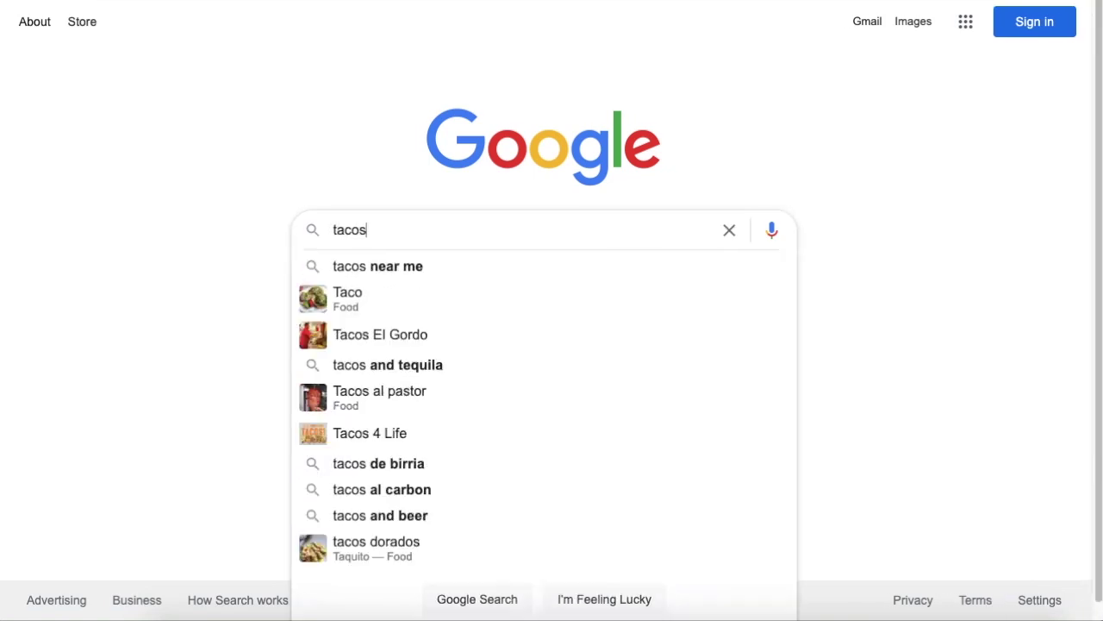
key(Return)
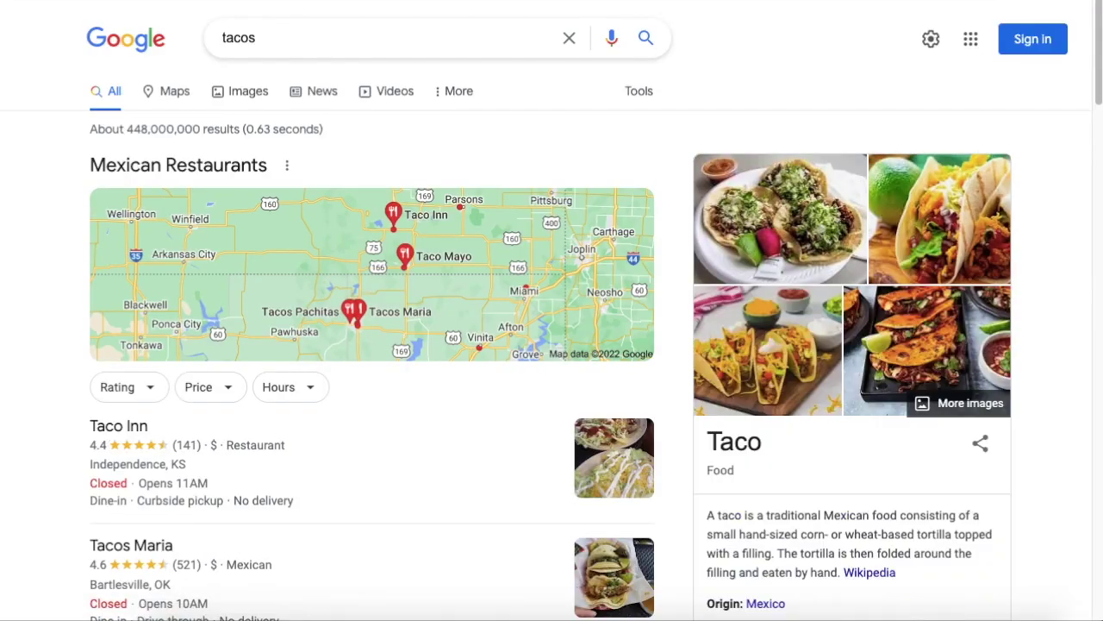
scroll(383, 431, down, 2)
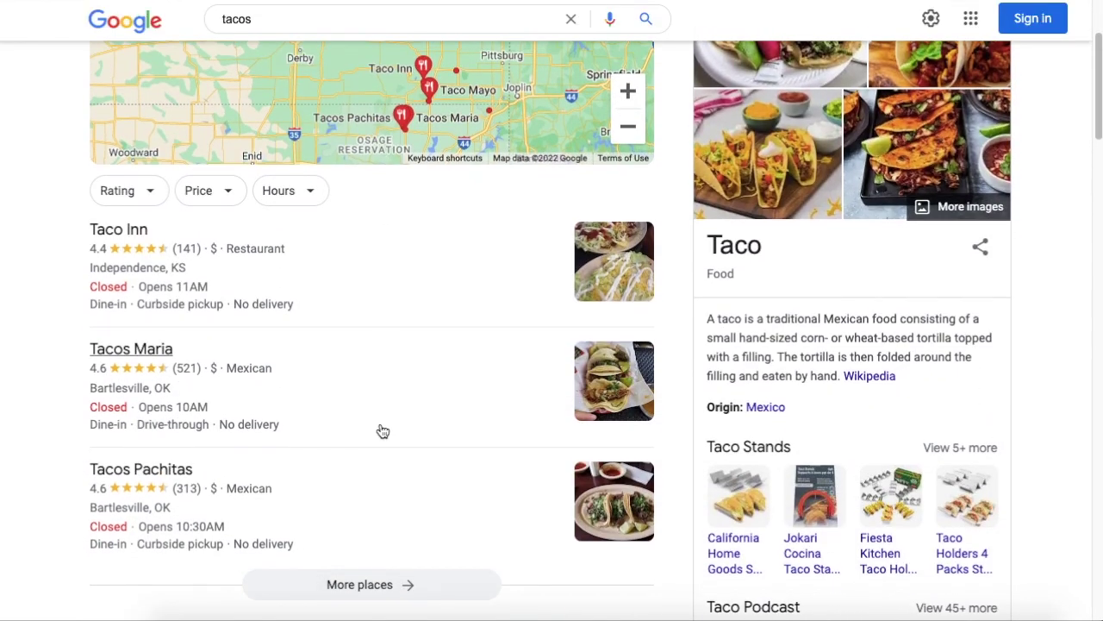
click(173, 331)
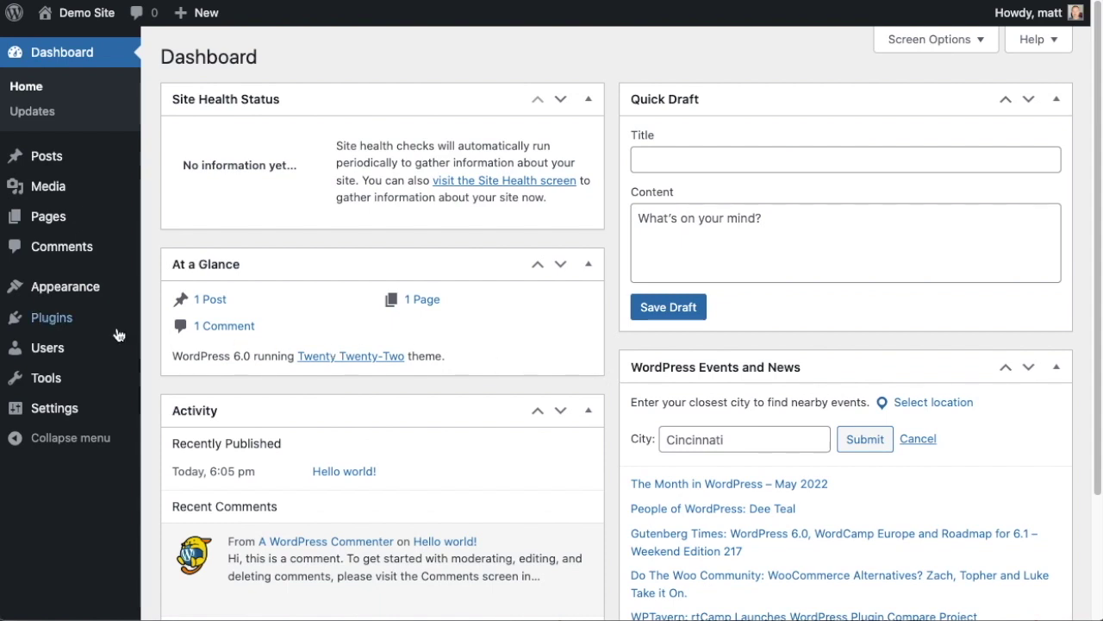
Step: Open the site's page for adding new plugins and the downloads section of the AIOSEO account
click(63, 326)
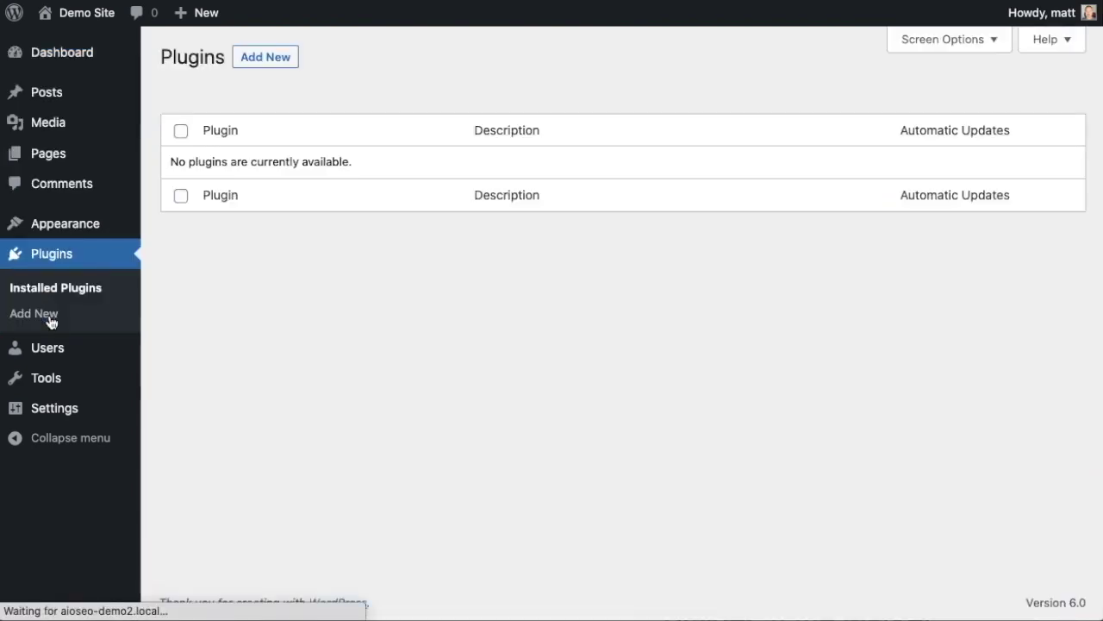
click(261, 59)
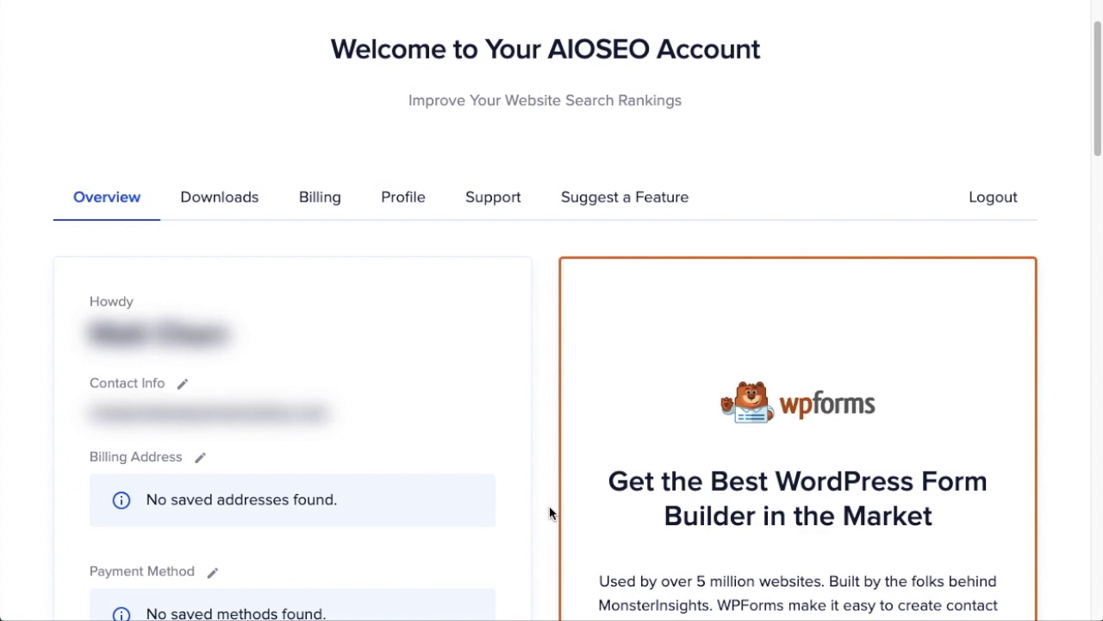
click(234, 199)
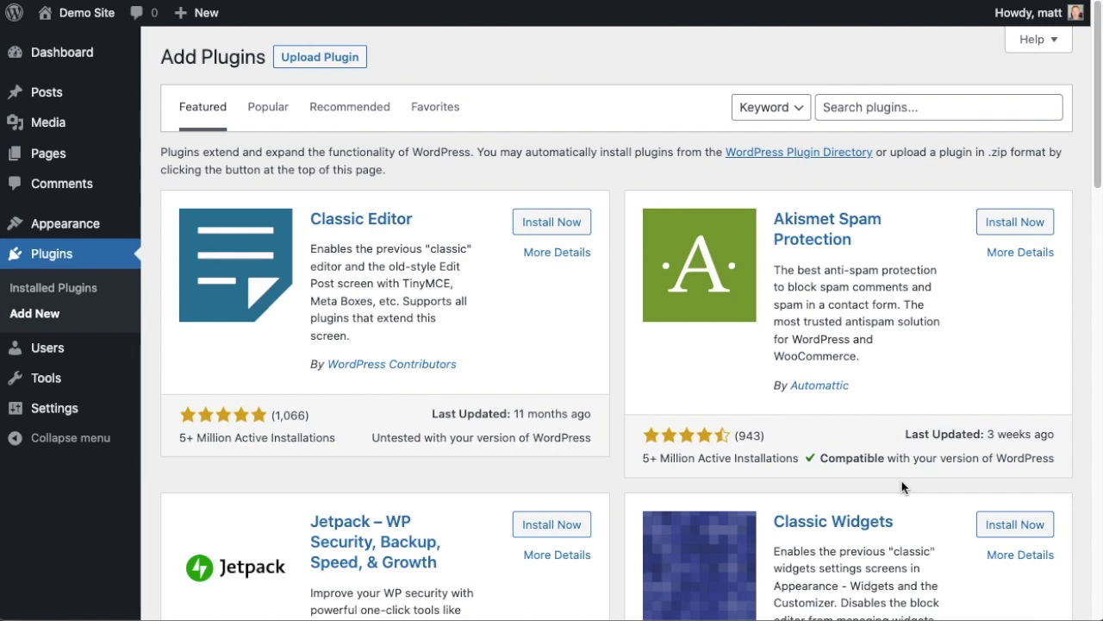
Step: Upload aioseo-pro-v4.2.1.1.zip as a new plugin on the WordPress site, install it and activate it
click(316, 62)
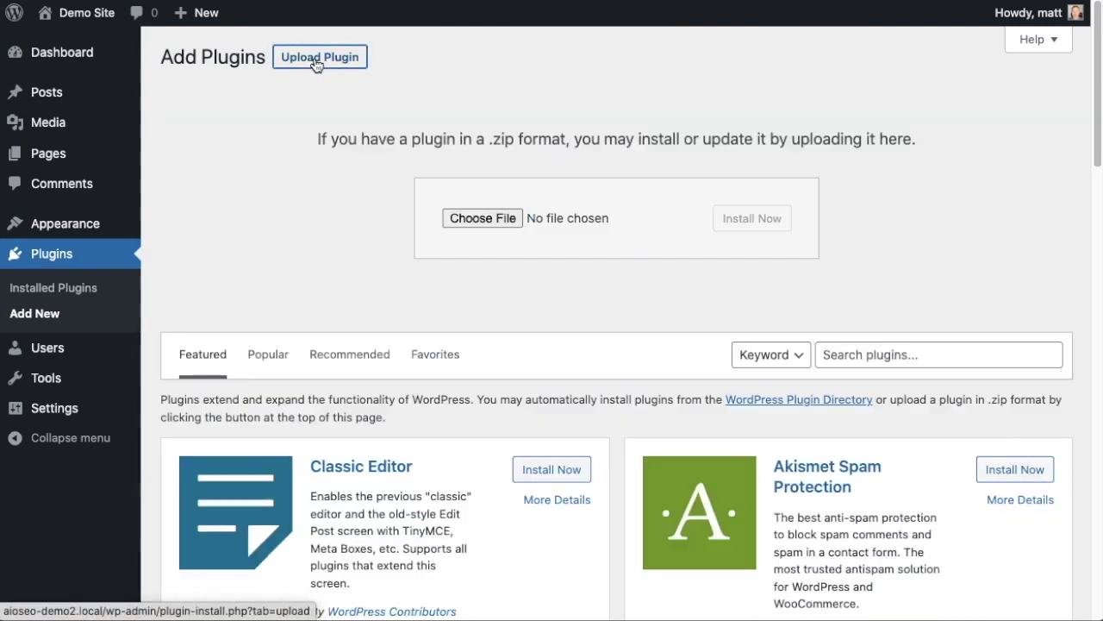
click(471, 223)
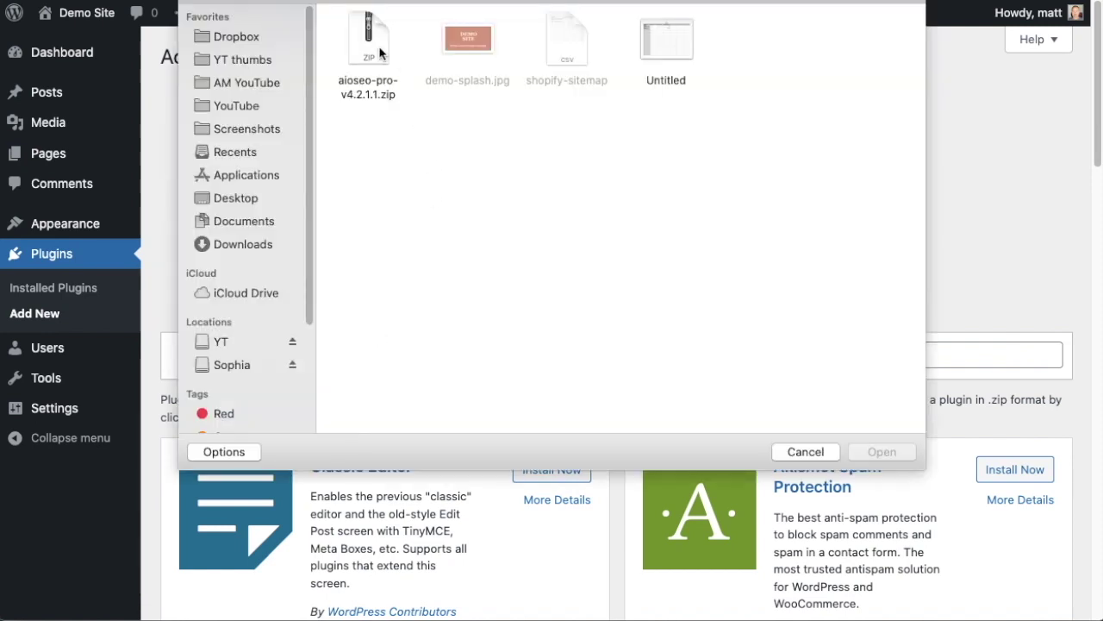
double_click(373, 43)
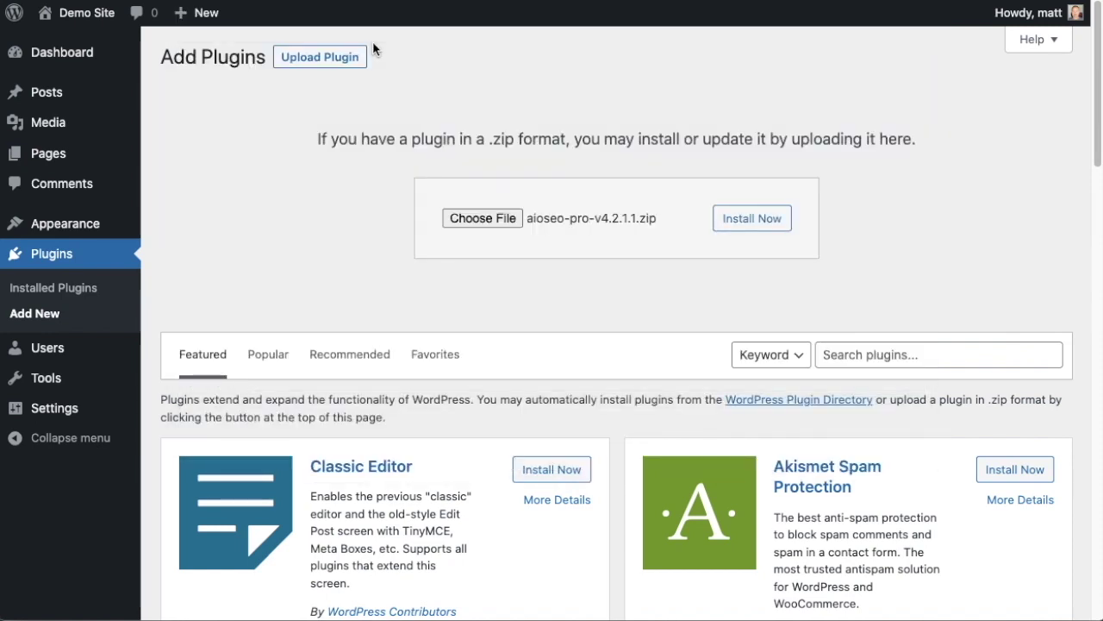
click(775, 218)
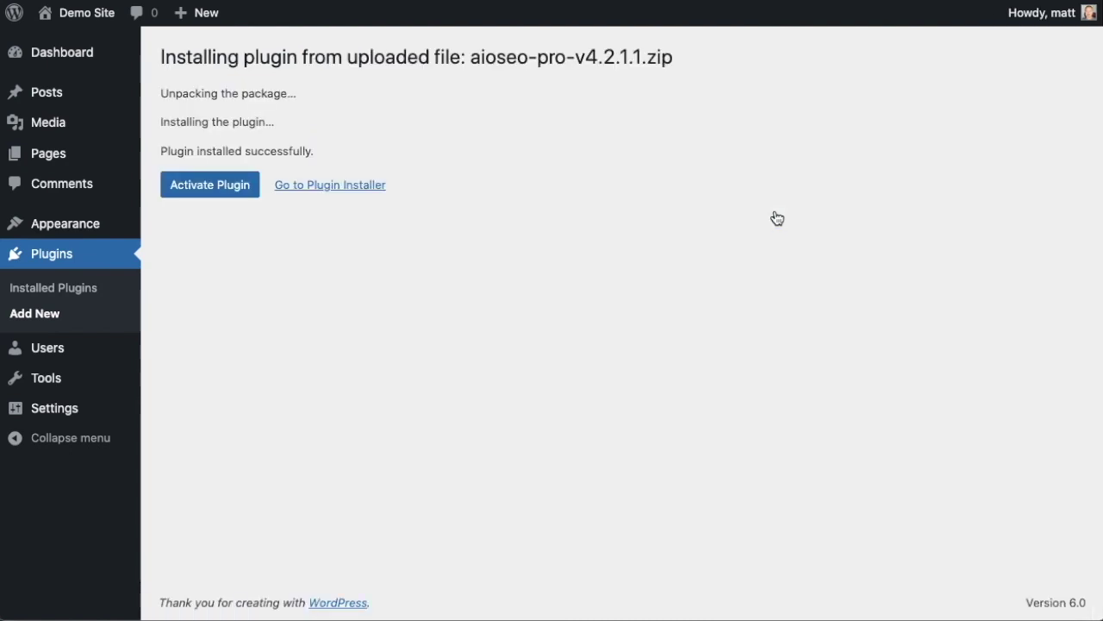
click(221, 187)
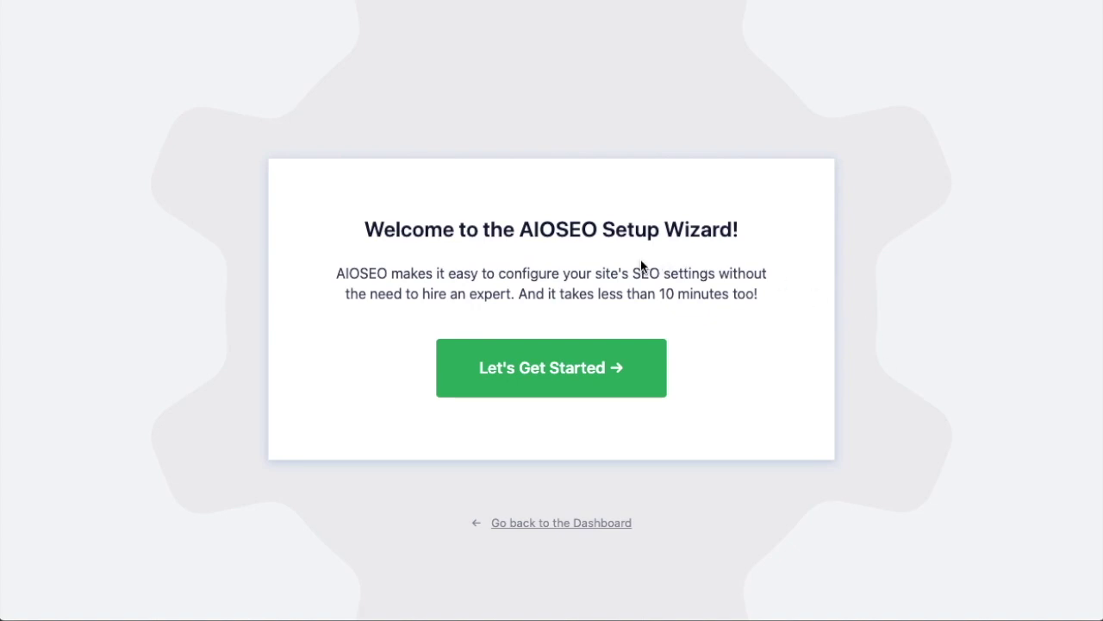
Step: Exit the AIOSEO setup wizard and copy the AIOSEO Pro license key from the account's downloads page
click(553, 525)
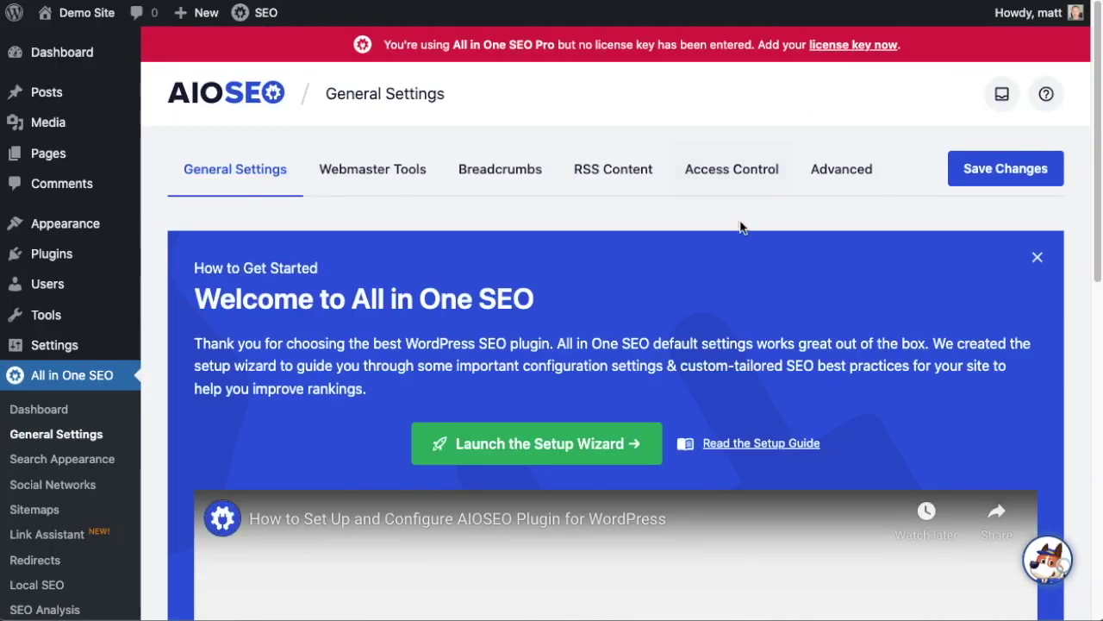
scroll(734, 231, down, 3)
scroll(734, 231, down, 5)
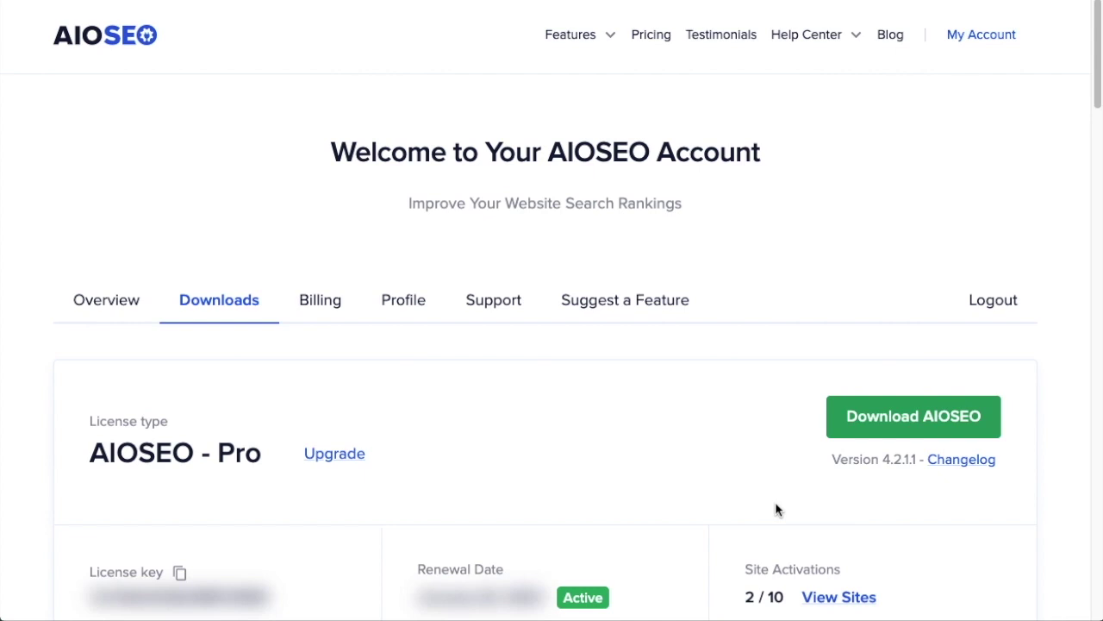
scroll(214, 327, down, 2)
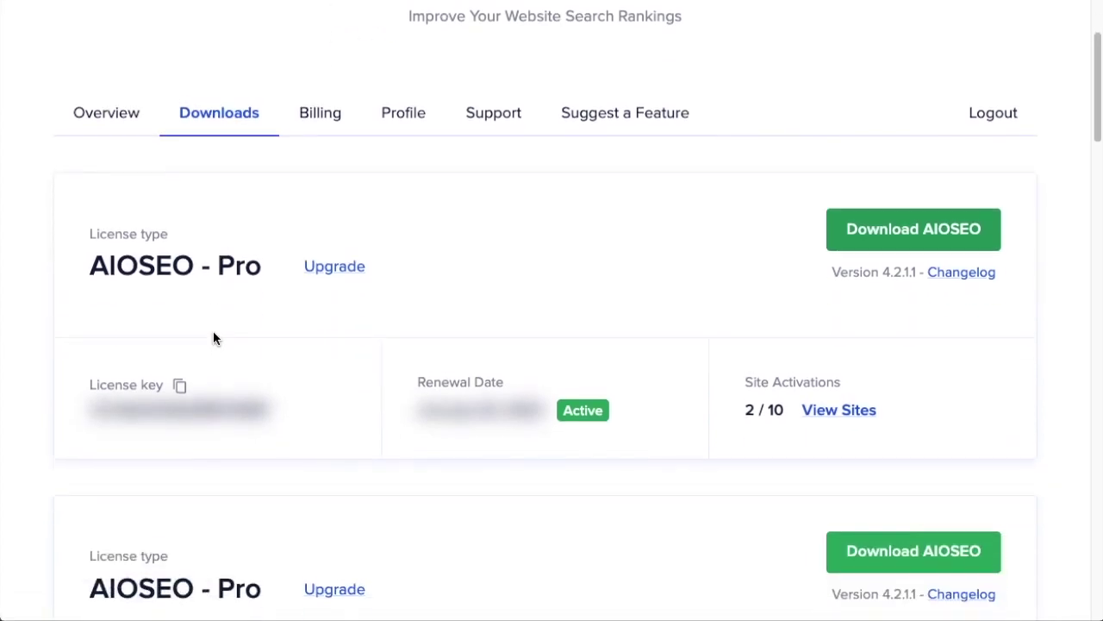
click(179, 386)
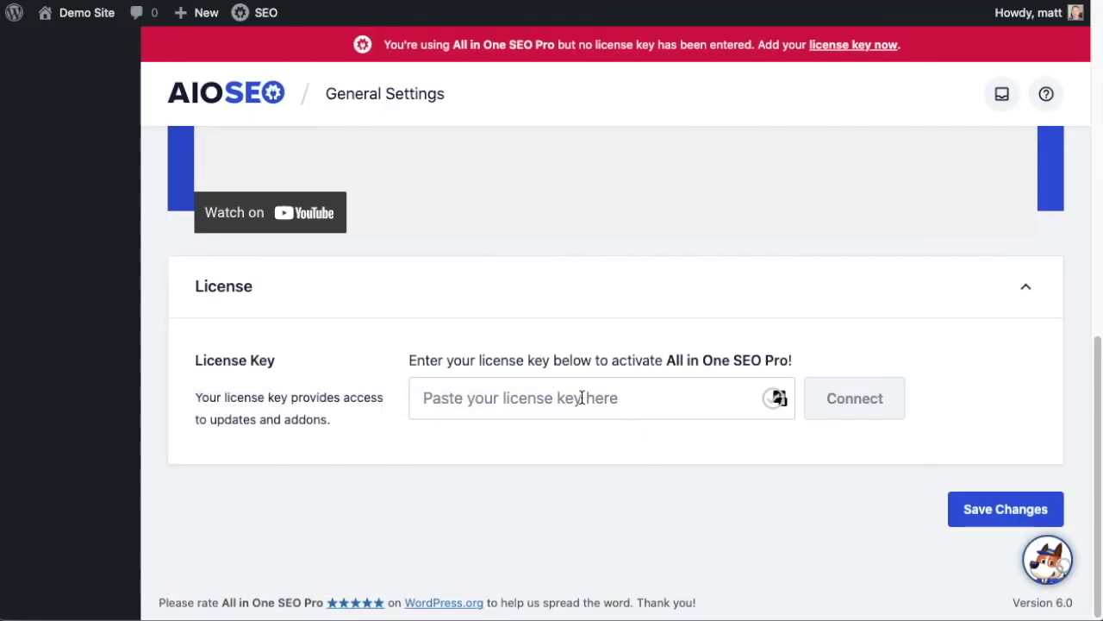
Step: Paste the license key into AIOSEO's general settings, connect it and save the changes
click(581, 398)
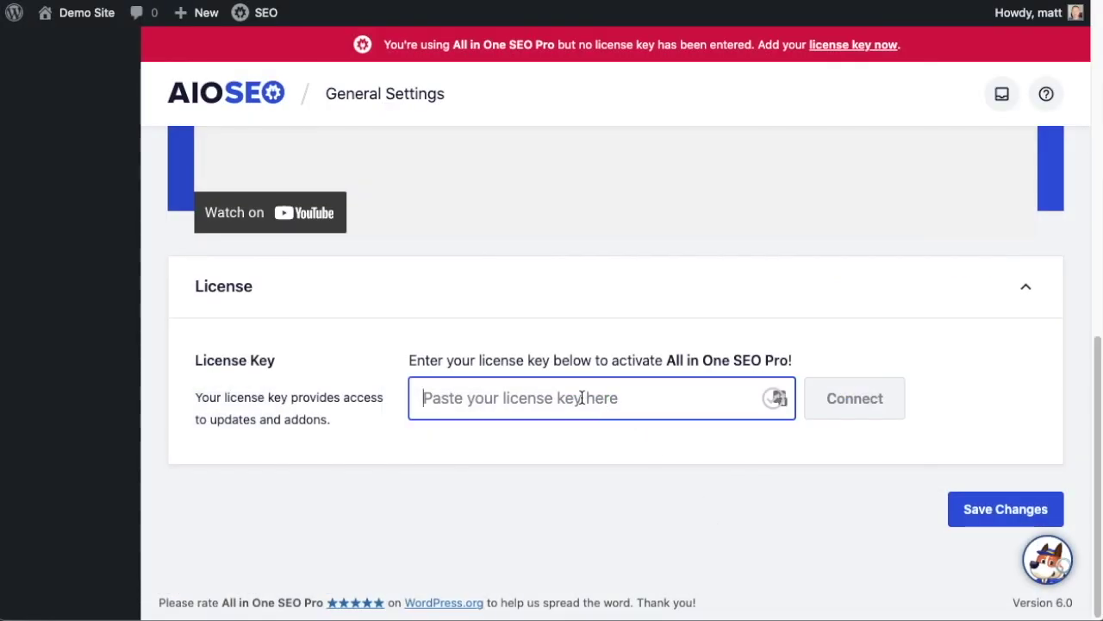
key(ctrl+v)
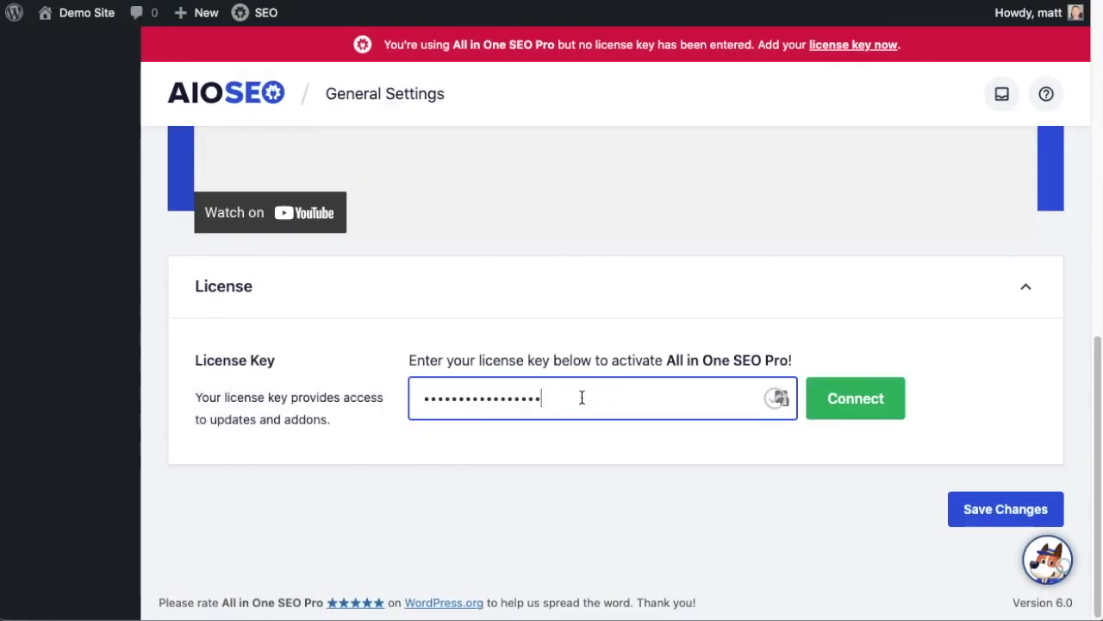
click(838, 396)
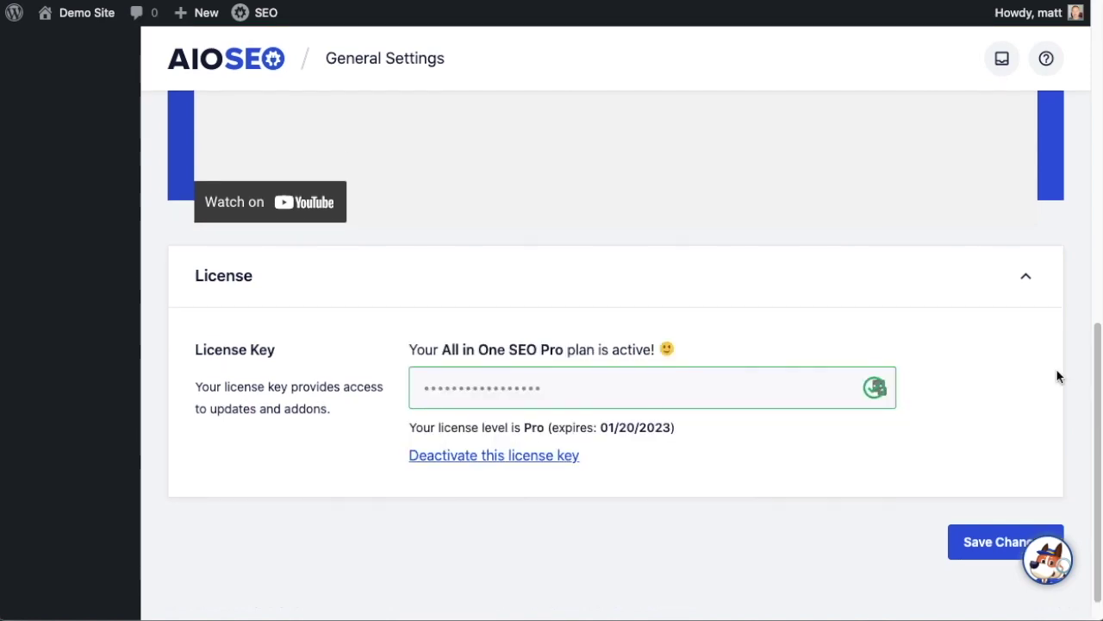
click(990, 556)
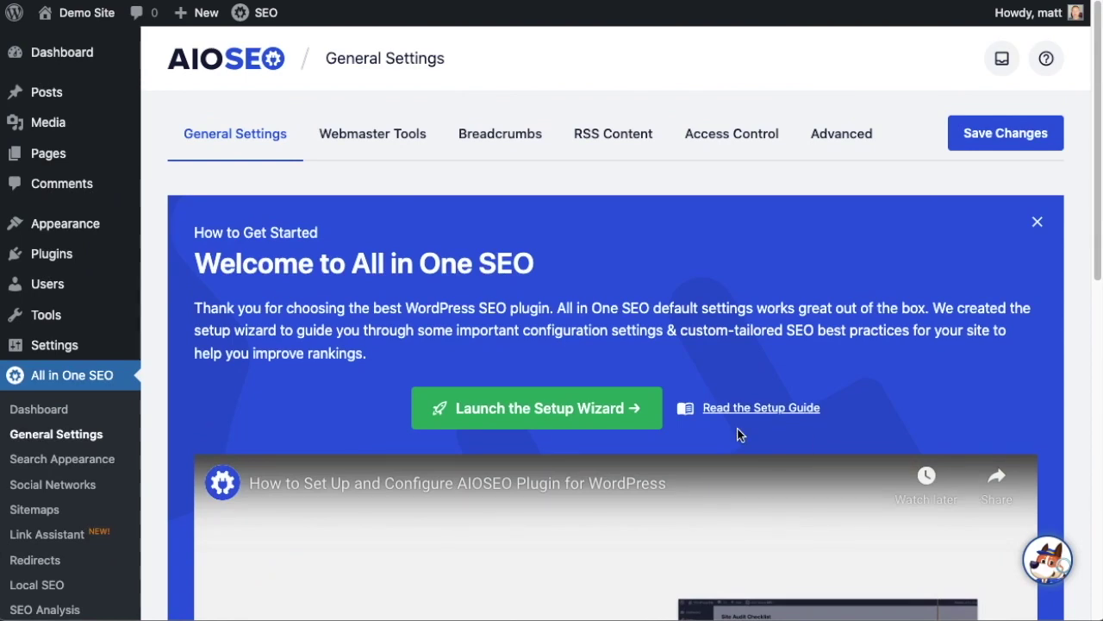
Step: Activate the Local Business SEO feature in All in One SEO's Feature Manager
click(67, 55)
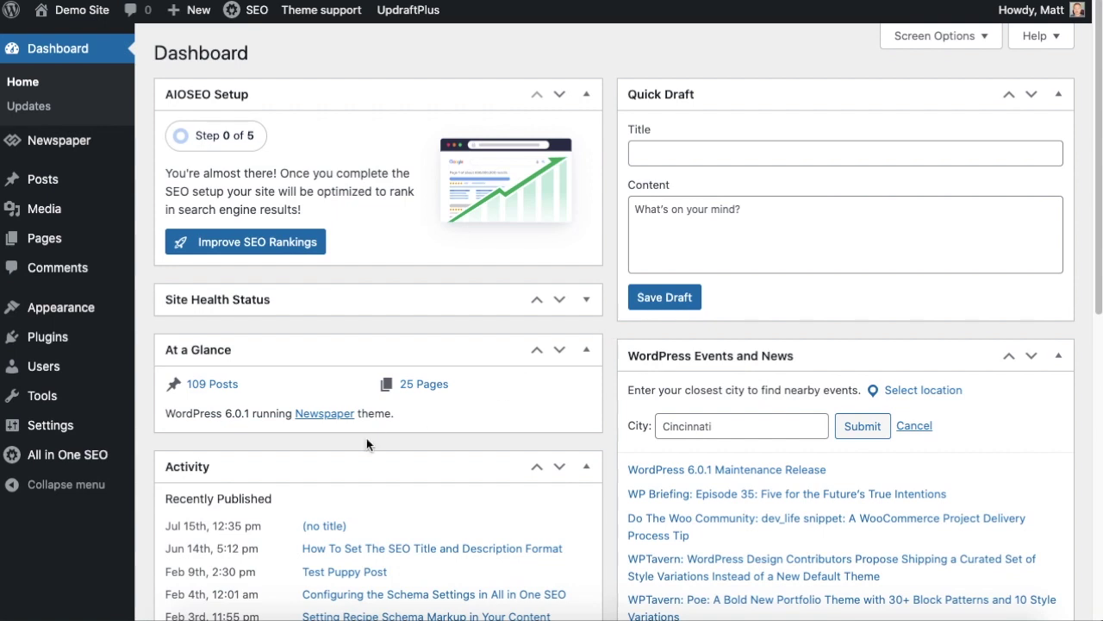
mouse_move(72, 457)
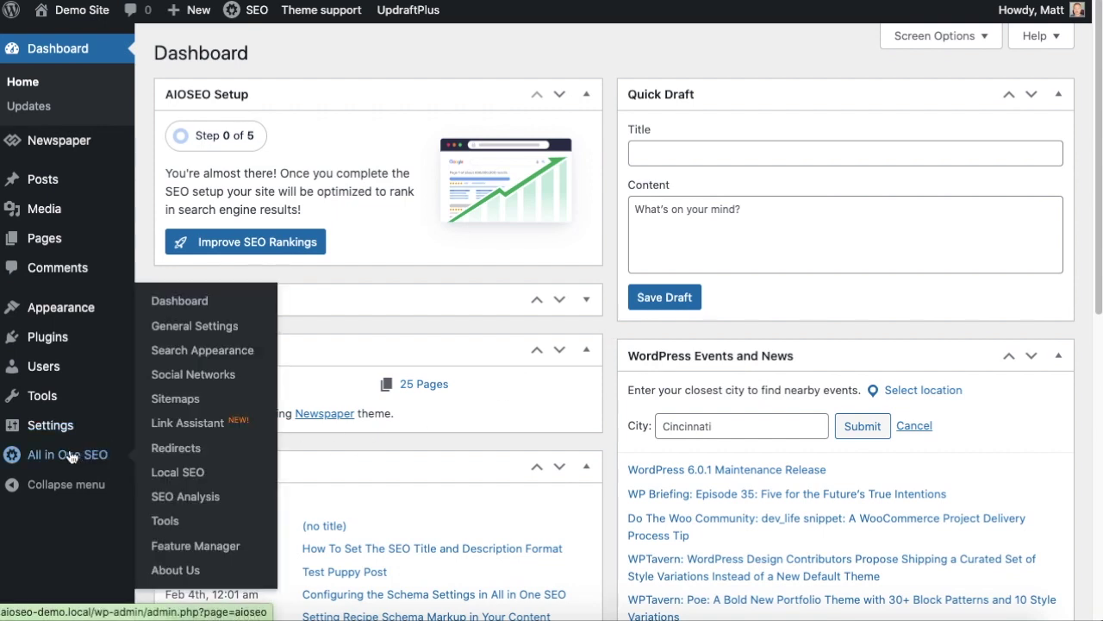
click(217, 556)
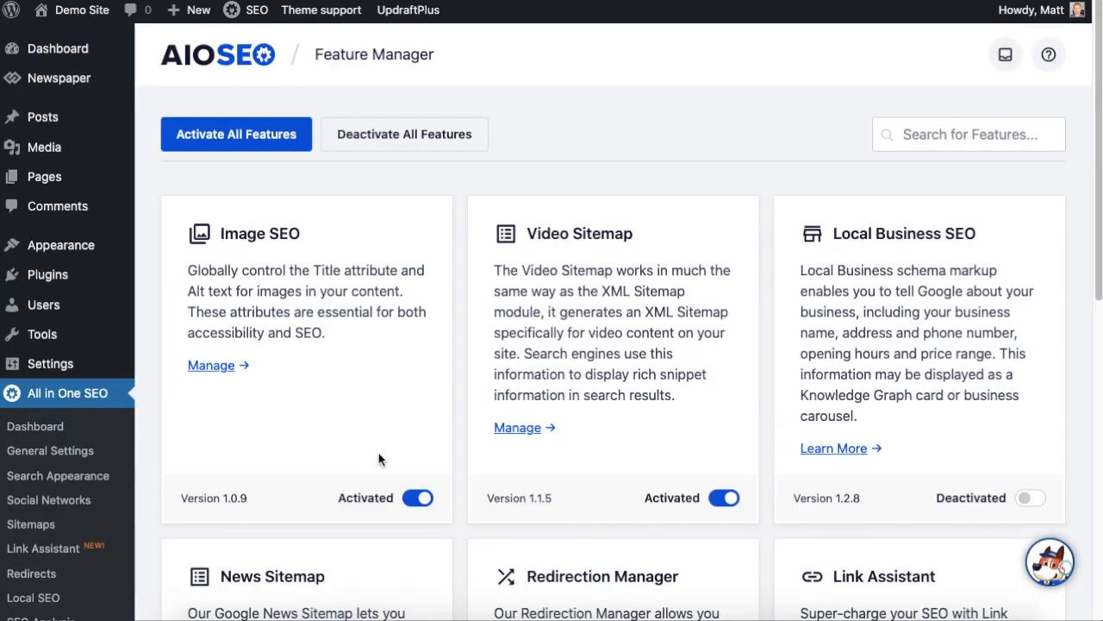
click(1031, 498)
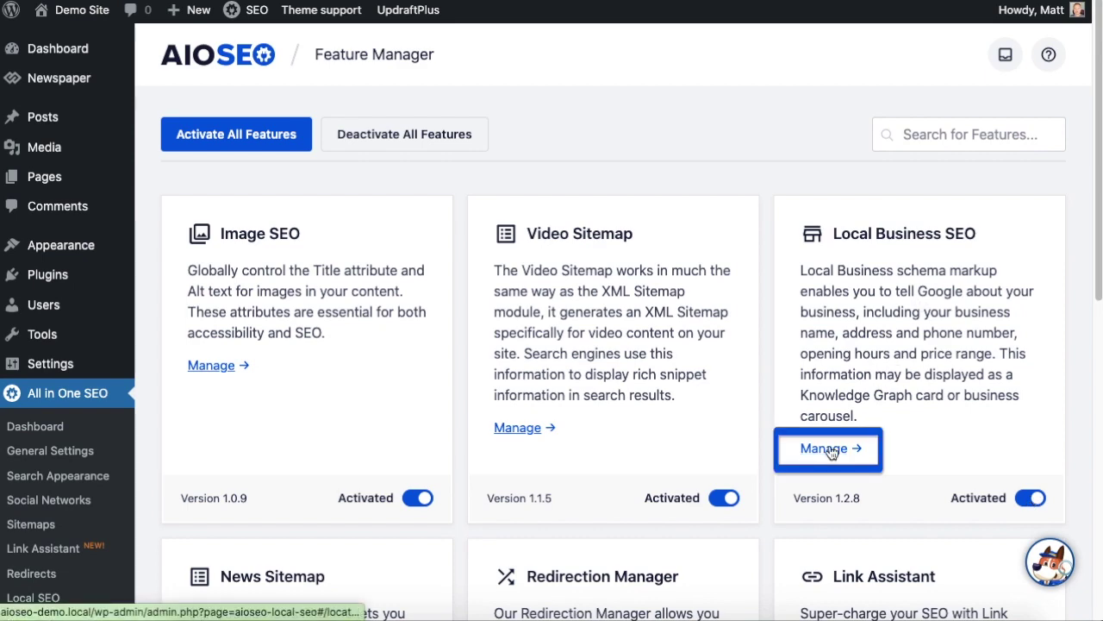
Step: Open the Local SEO location settings and enter "Tacos R Us" as the name in the business info
scroll(56, 427, down, 3)
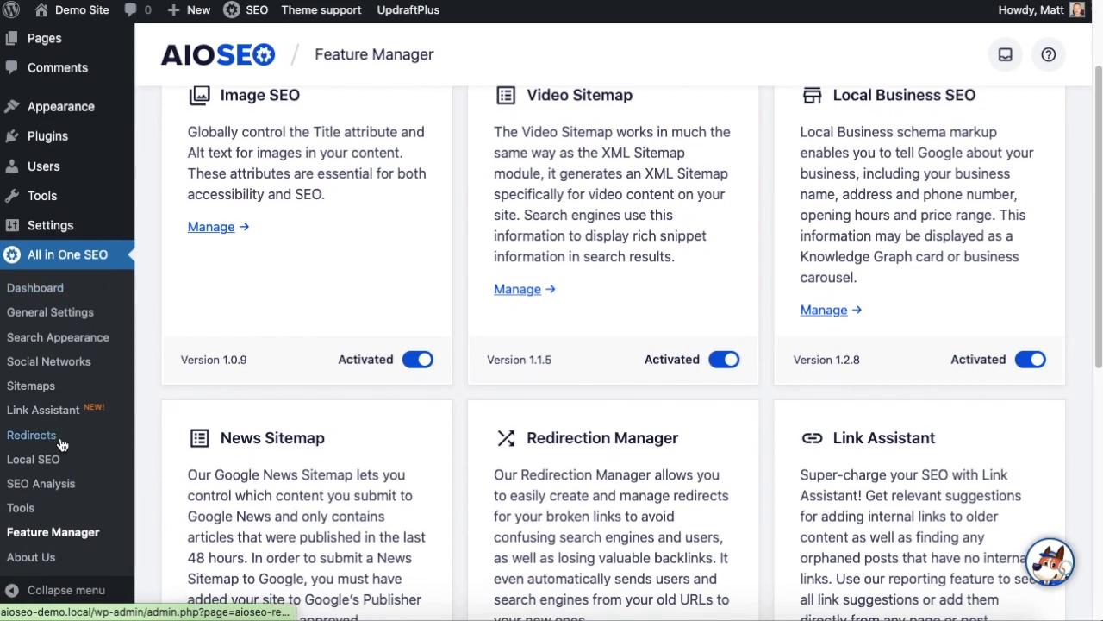
click(50, 461)
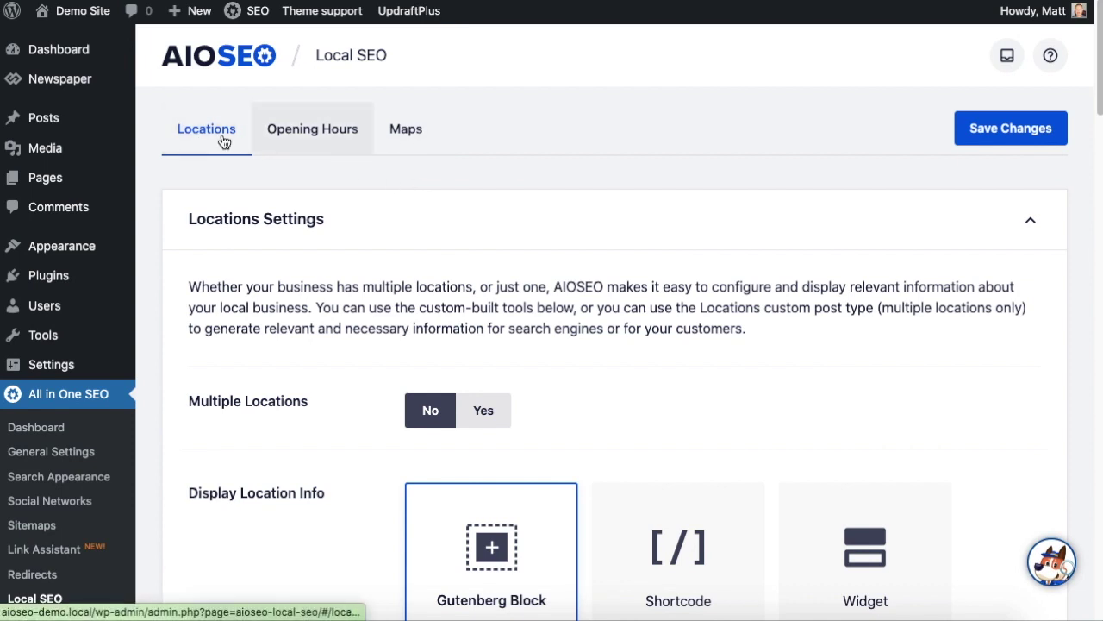
scroll(1046, 217, down, 2)
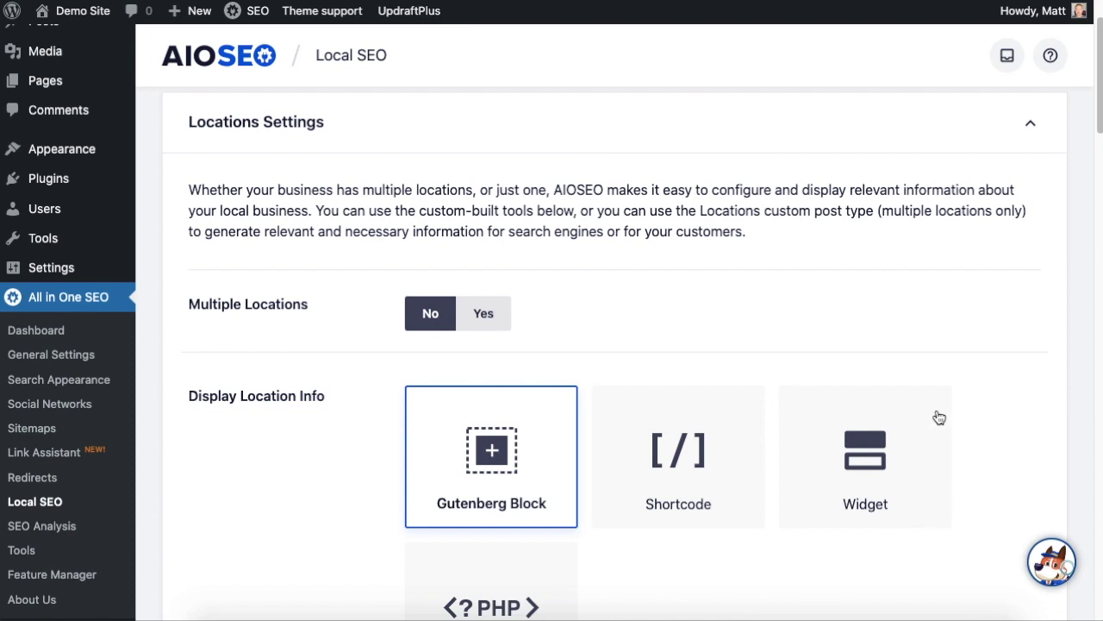
scroll(939, 417, down, 4)
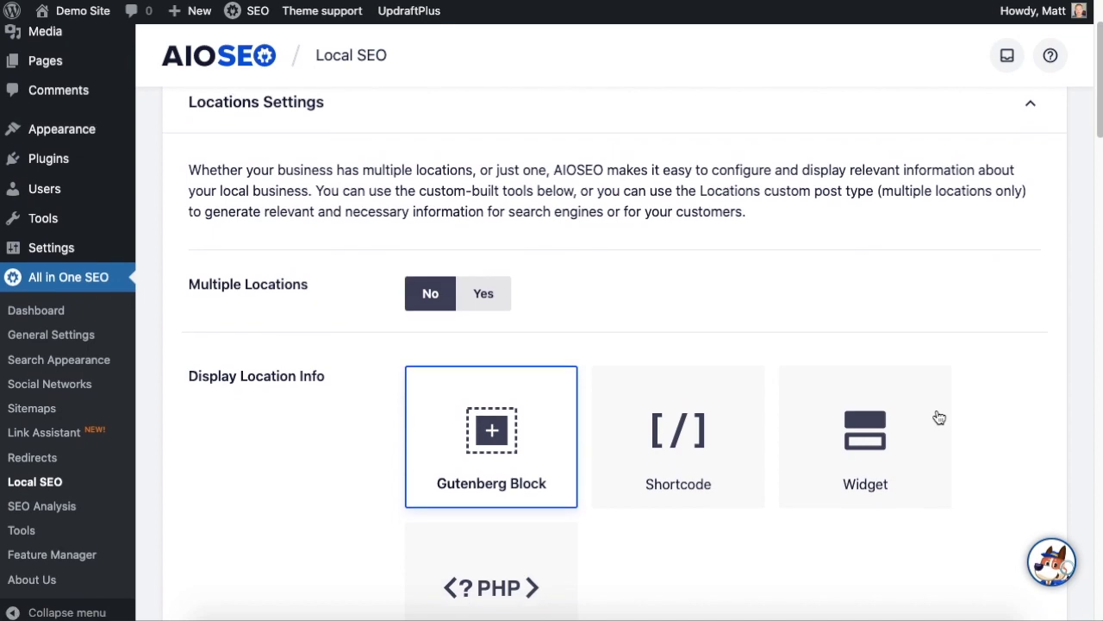
scroll(939, 417, down, 4)
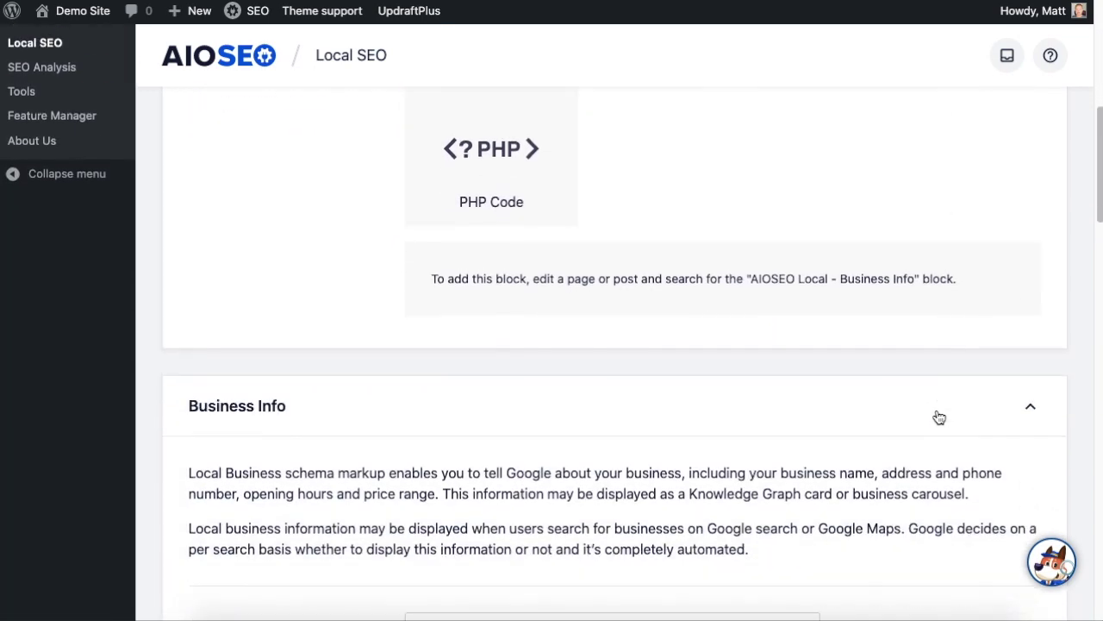
scroll(940, 417, down, 1)
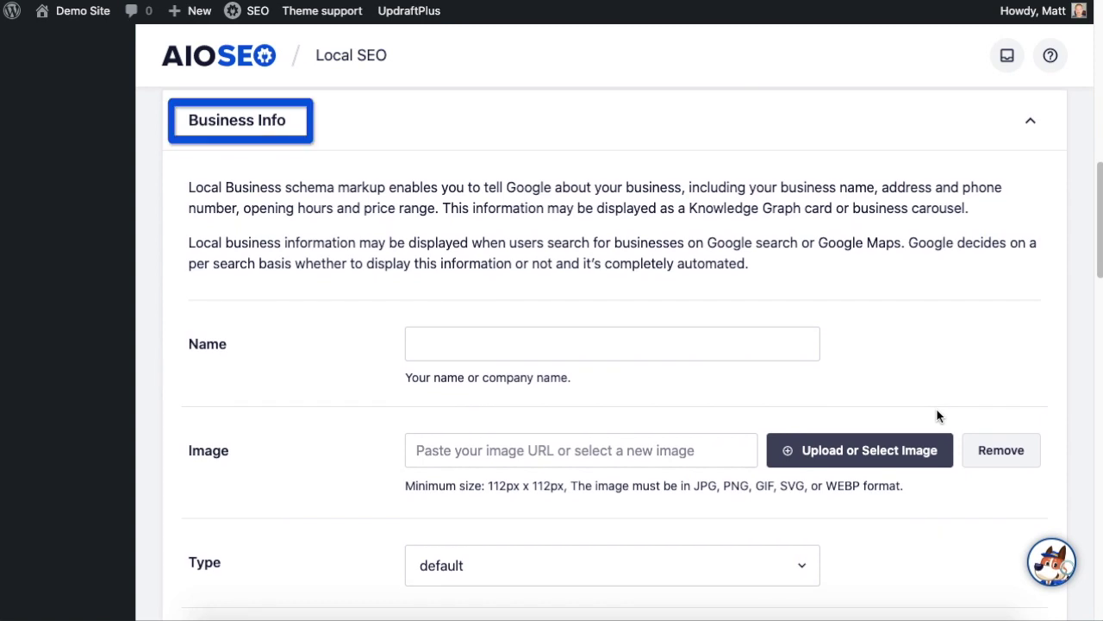
click(621, 343)
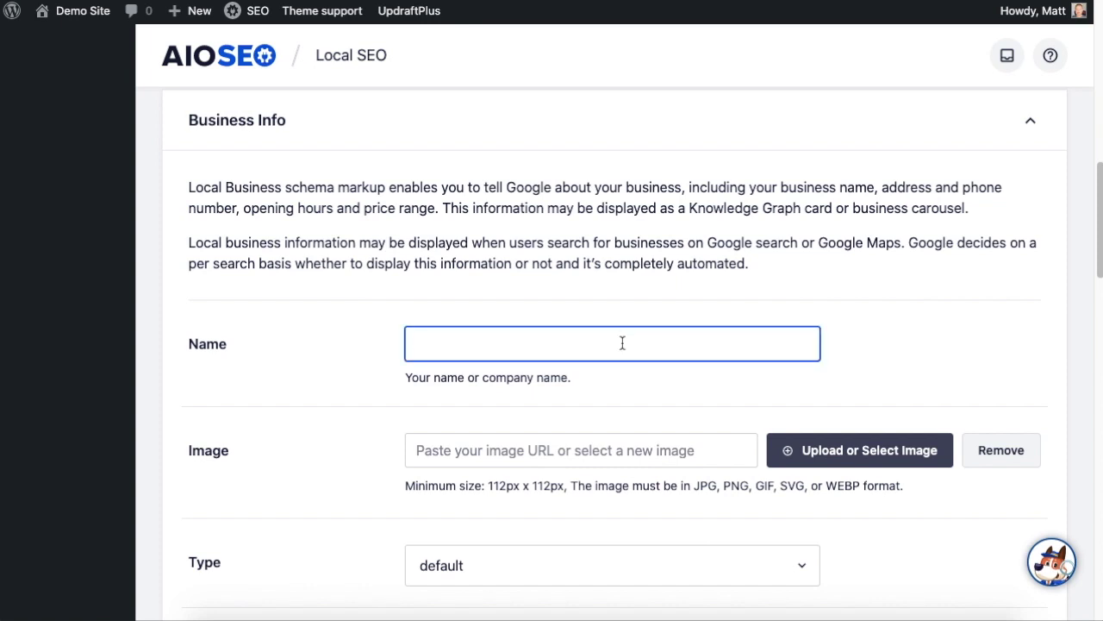
text(Tacos R Us)
Step: Upload demo-splash.jpg and choose it as the business image
scroll(721, 303, down, 2)
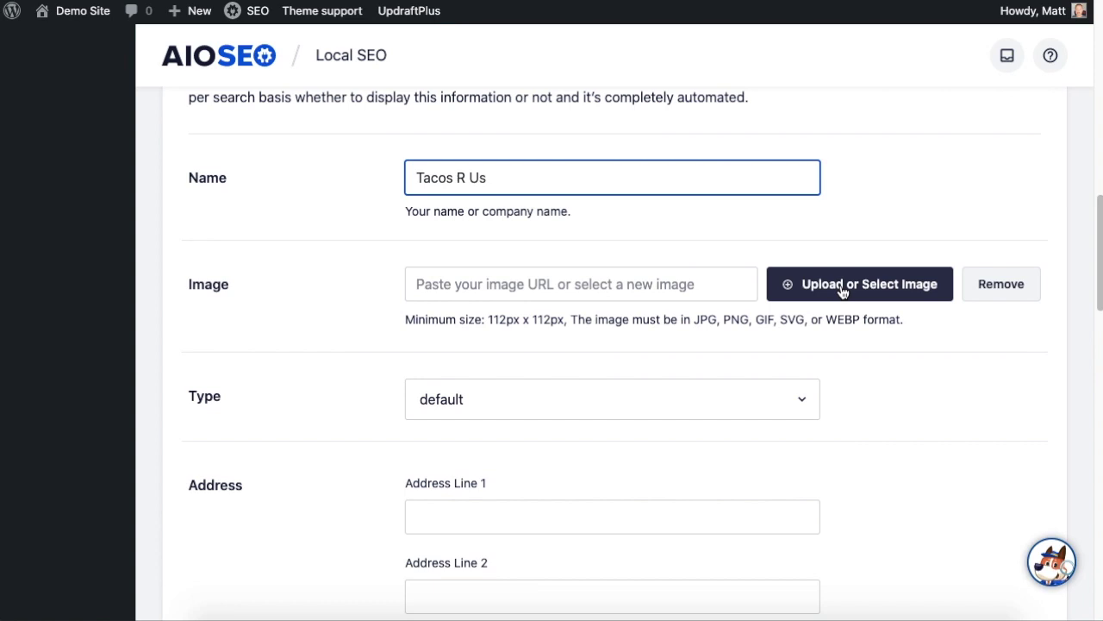
click(842, 286)
click(538, 321)
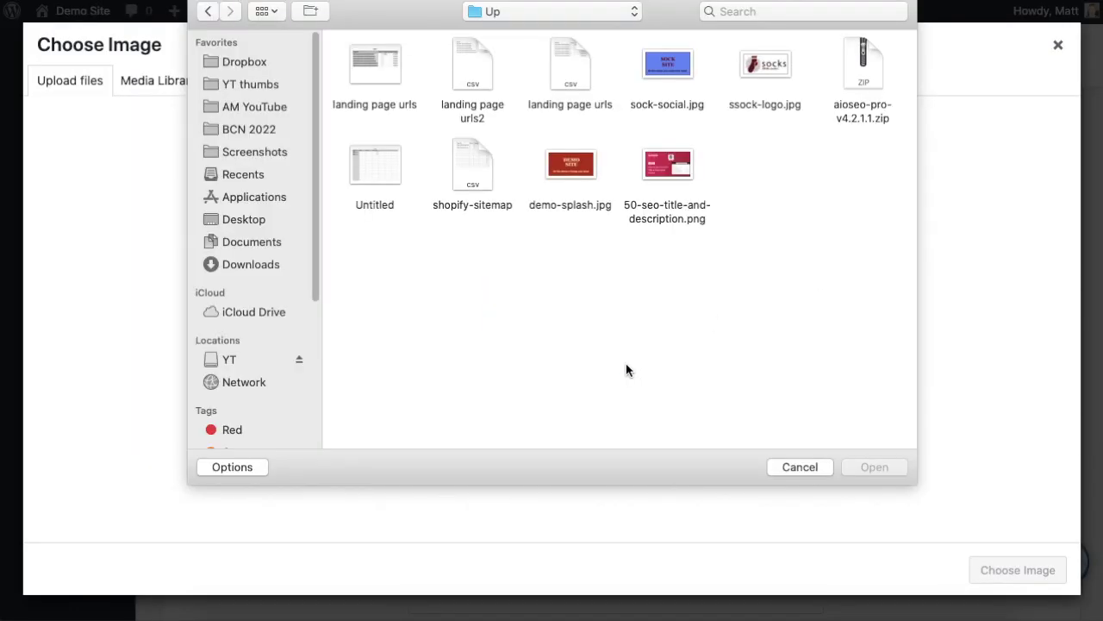
double_click(577, 173)
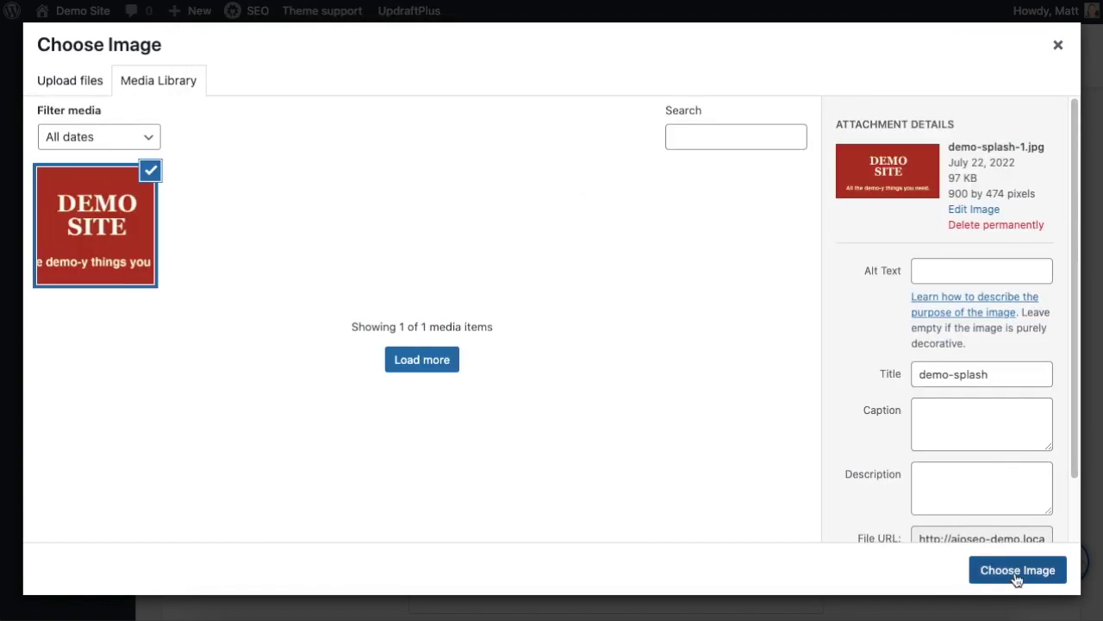
click(1017, 572)
Step: Set the business type to Food Establishment
scroll(926, 397, down, 6)
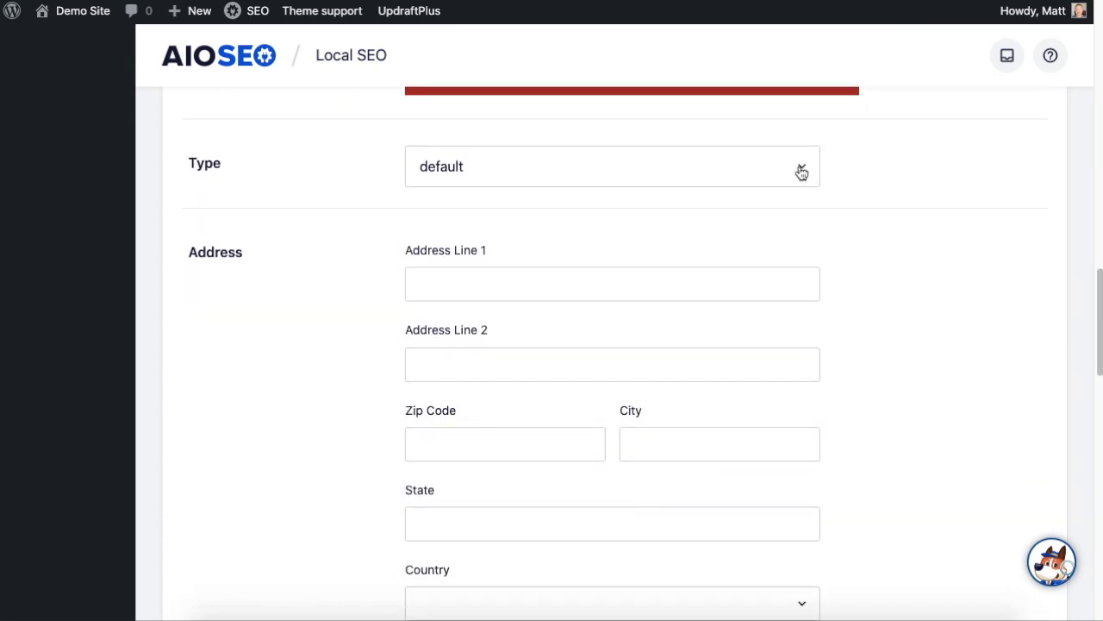
click(800, 170)
scroll(767, 336, down, 5)
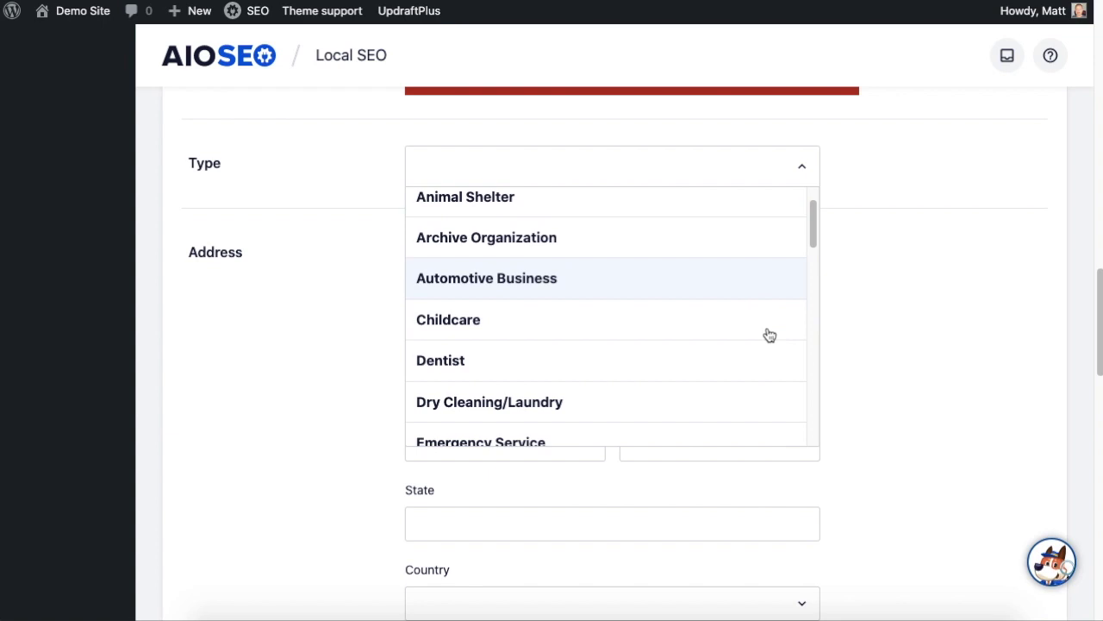
click(574, 341)
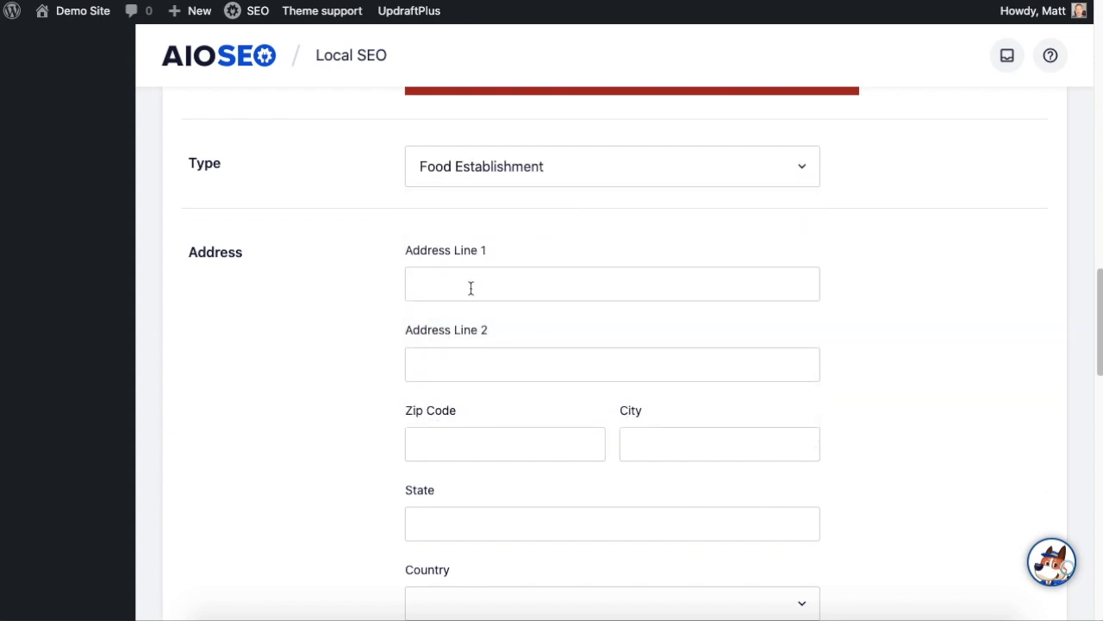
Step: Fill in the business's street address, zip code, city and state, and set the country to United States of America
click(470, 288)
text(123 Main Street)
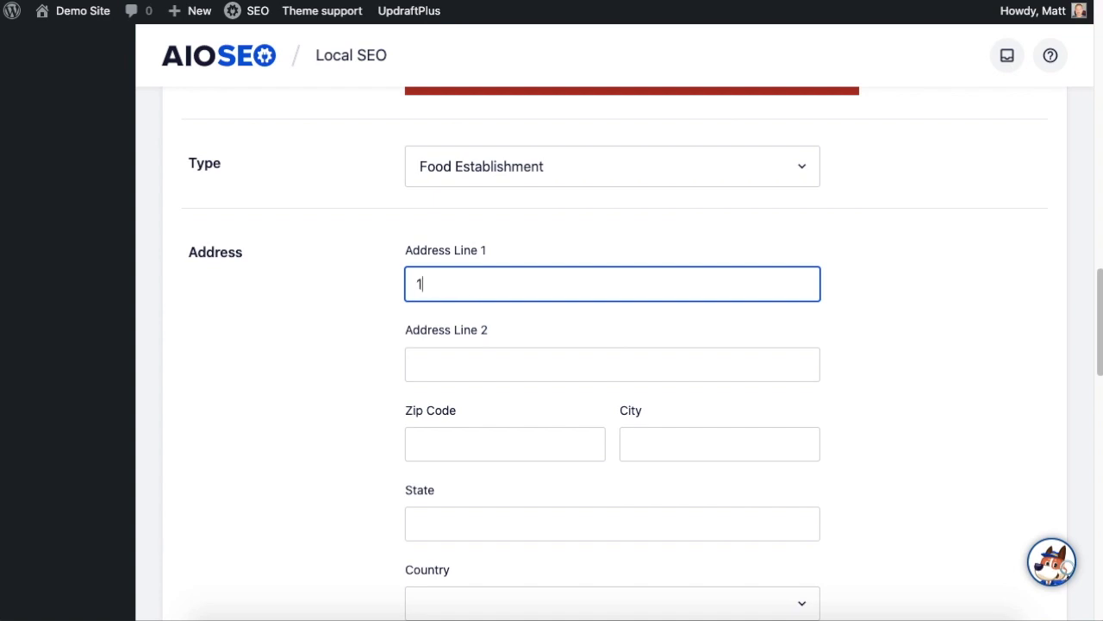
click(506, 444)
text(92663)
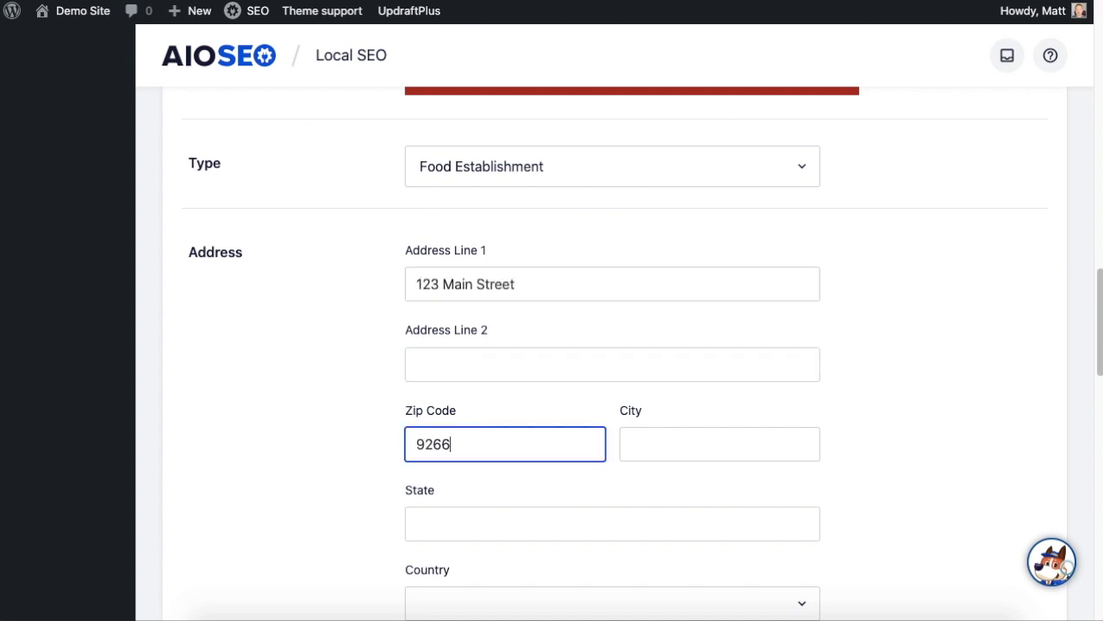
key(Tab)
text(Newport Beach)
key(Tab)
text(California)
key(Tab)
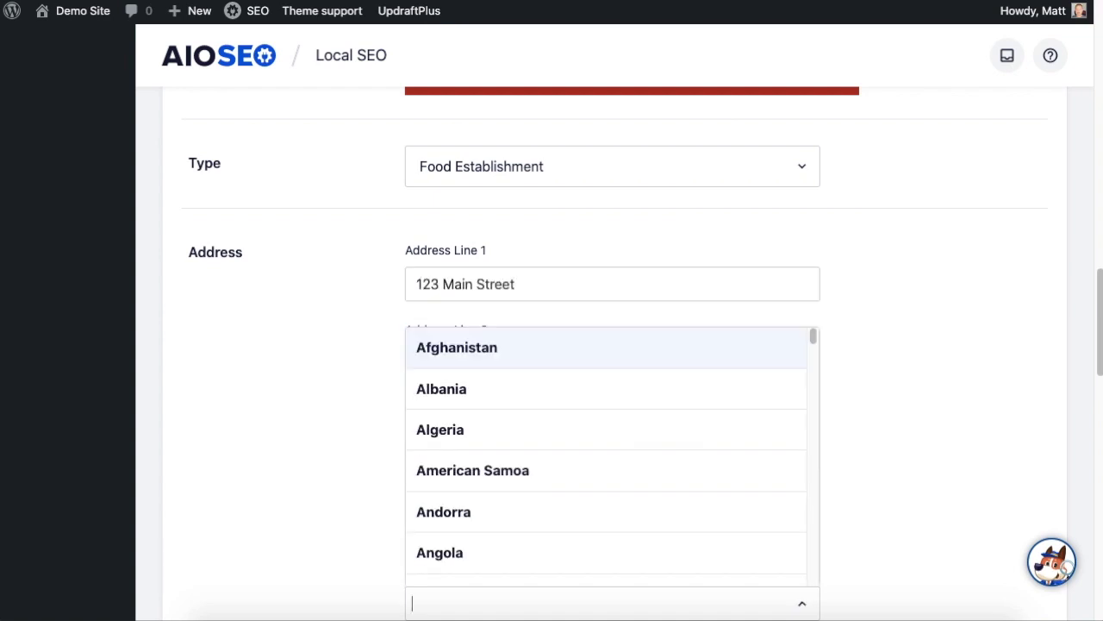
text(Unit)
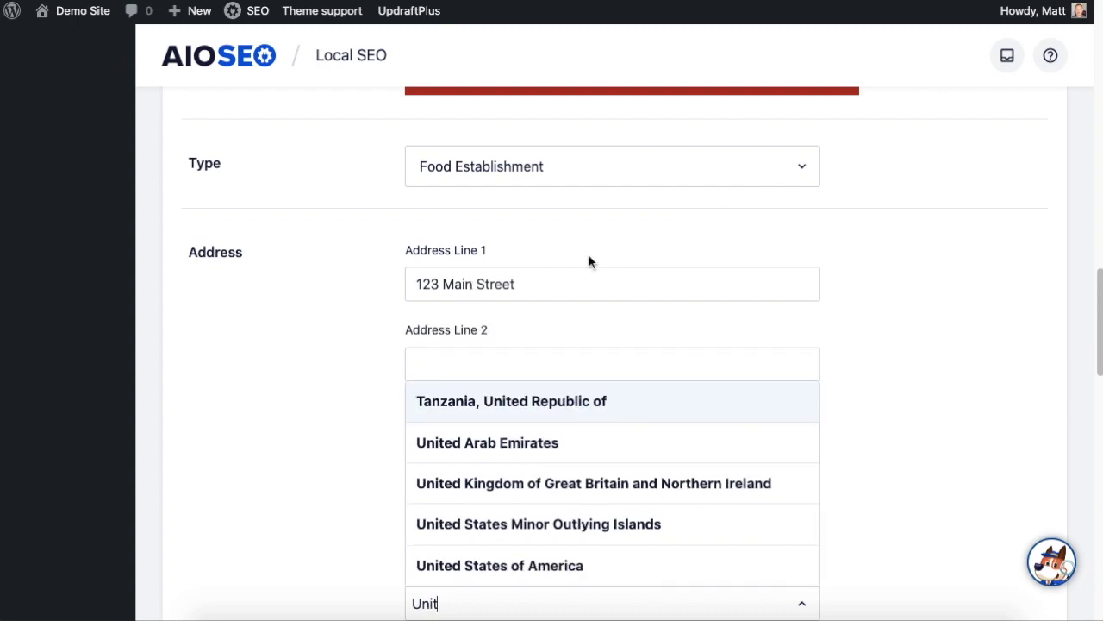
click(544, 565)
Step: Build the address format from the smart tags Address Line 1, Address Line 2, City, State, Zip Code and Country, in that order
scroll(910, 441, down, 5)
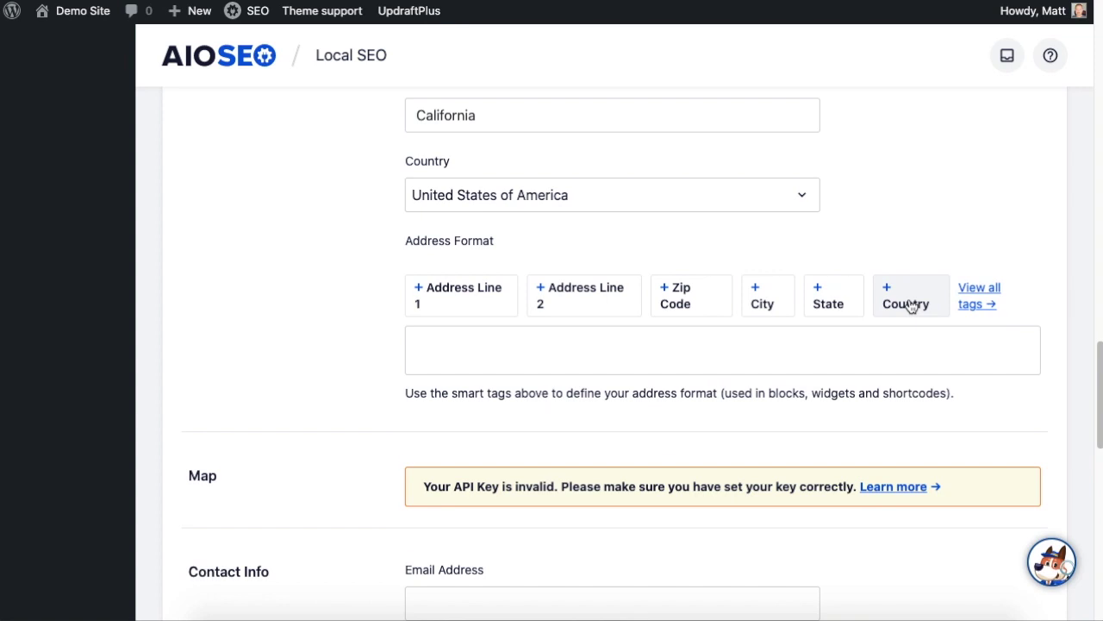
scroll(911, 305, down, 1)
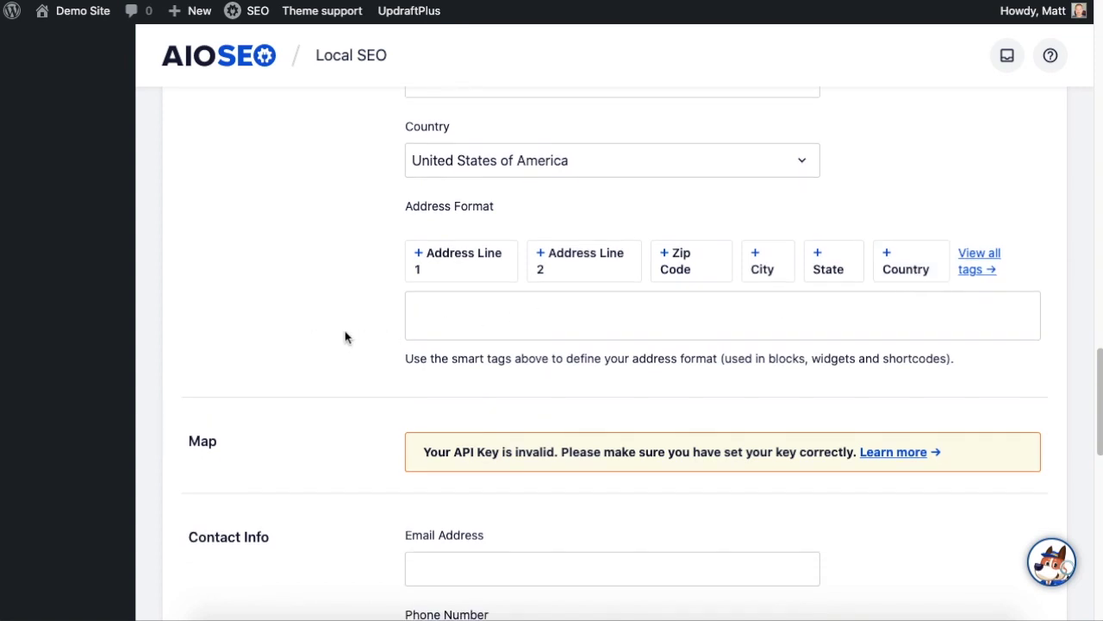
click(474, 268)
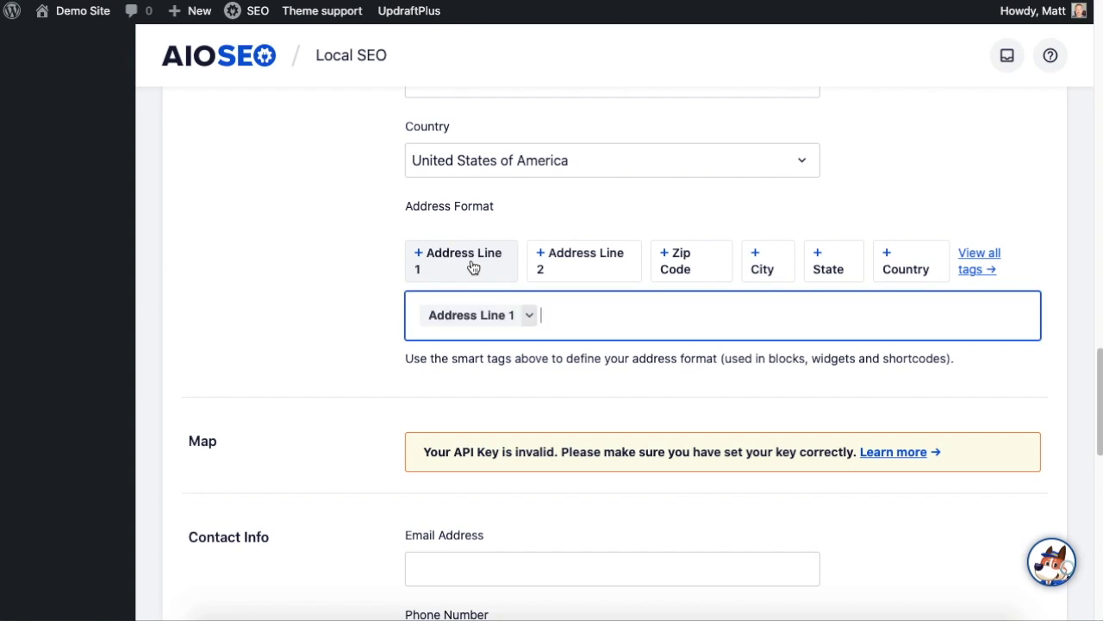
click(562, 263)
click(764, 261)
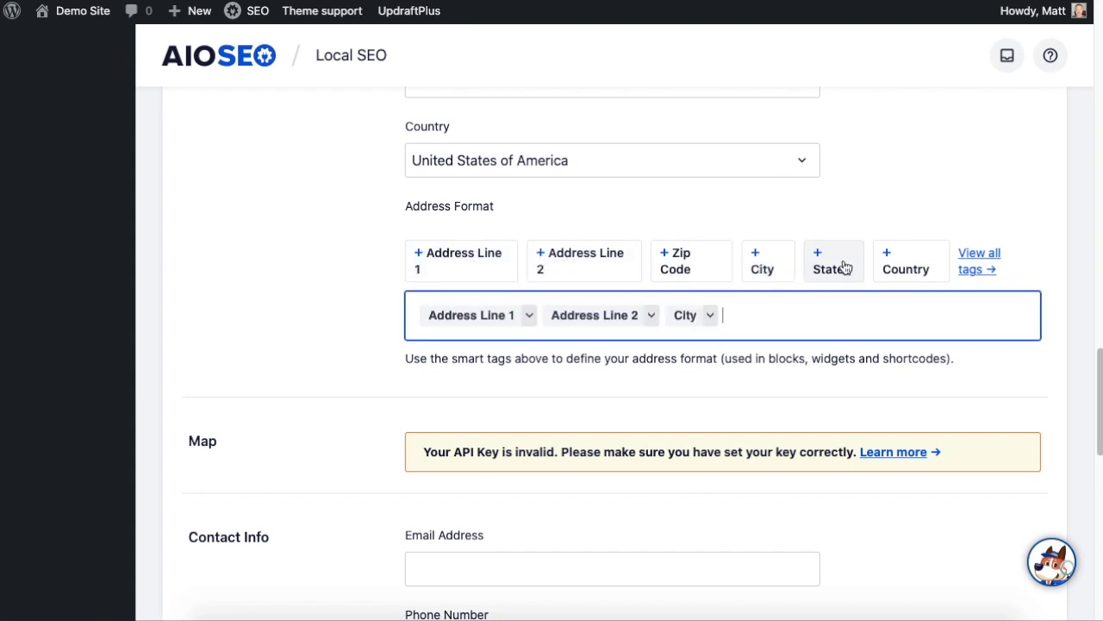
click(845, 267)
click(685, 257)
click(917, 262)
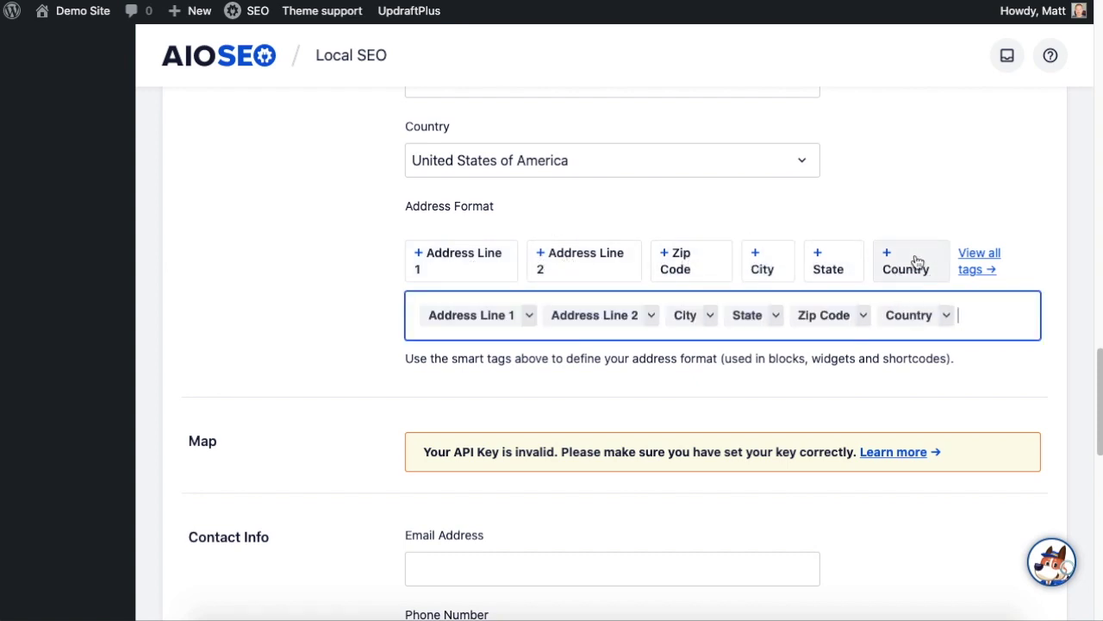
Step: Enter the business's phone number in the contact info
scroll(261, 318, down, 3)
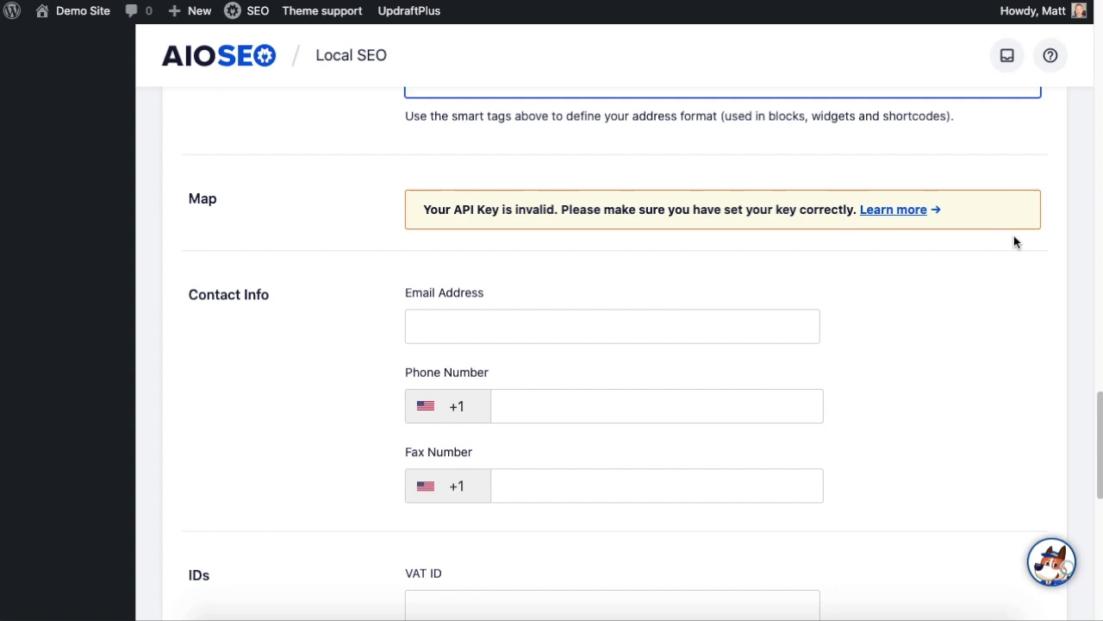
scroll(1011, 250, down, 3)
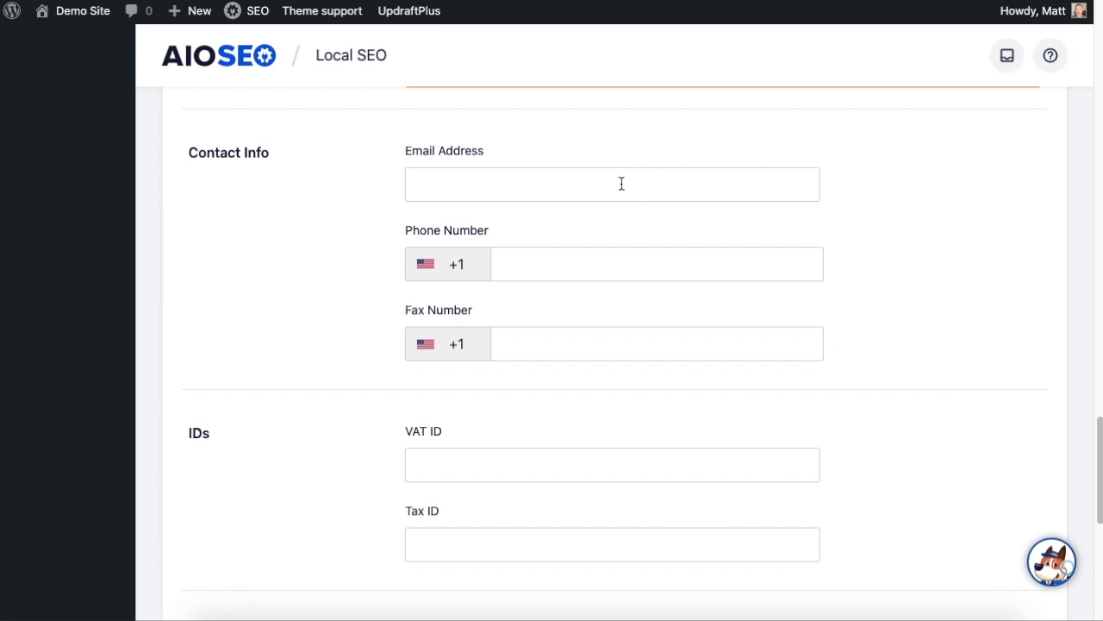
click(586, 262)
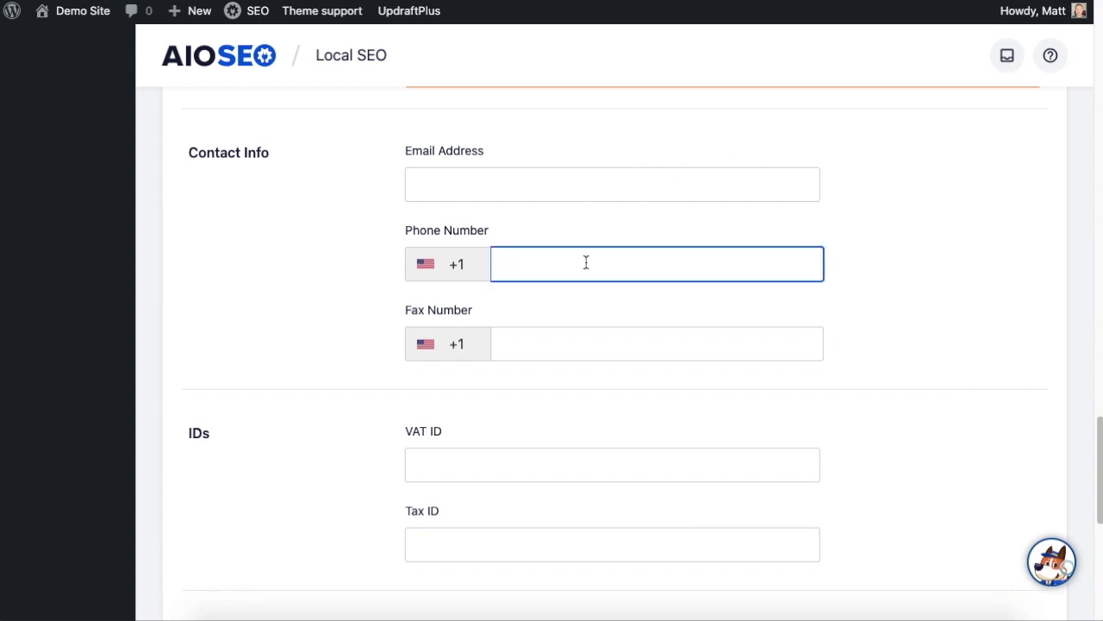
text((800) 555-1212)
scroll(995, 319, down, 1)
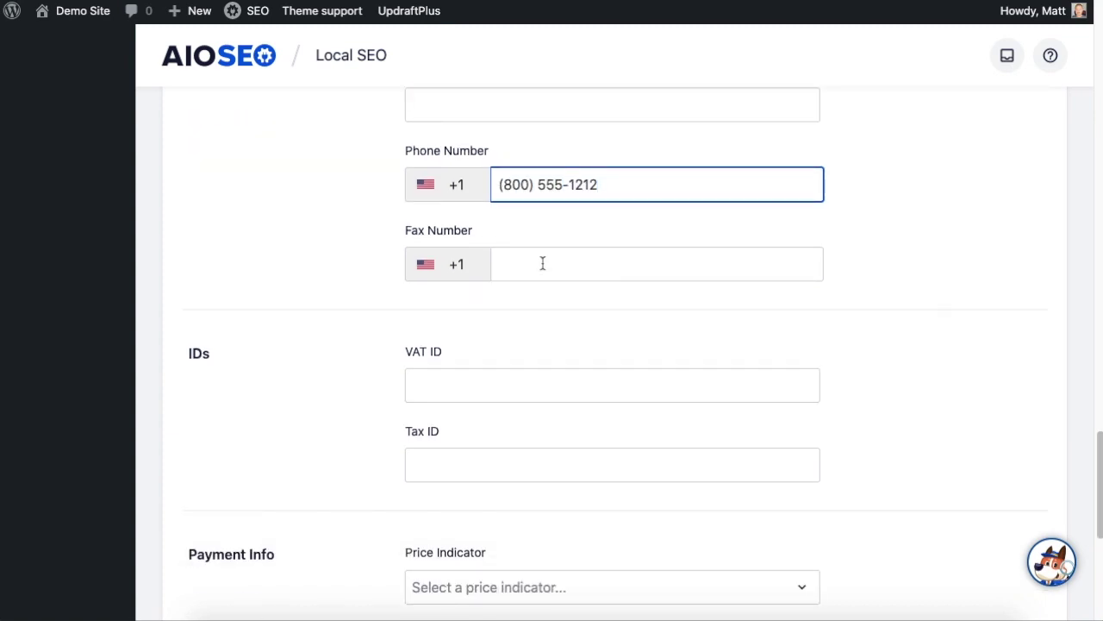
scroll(543, 263, down, 2)
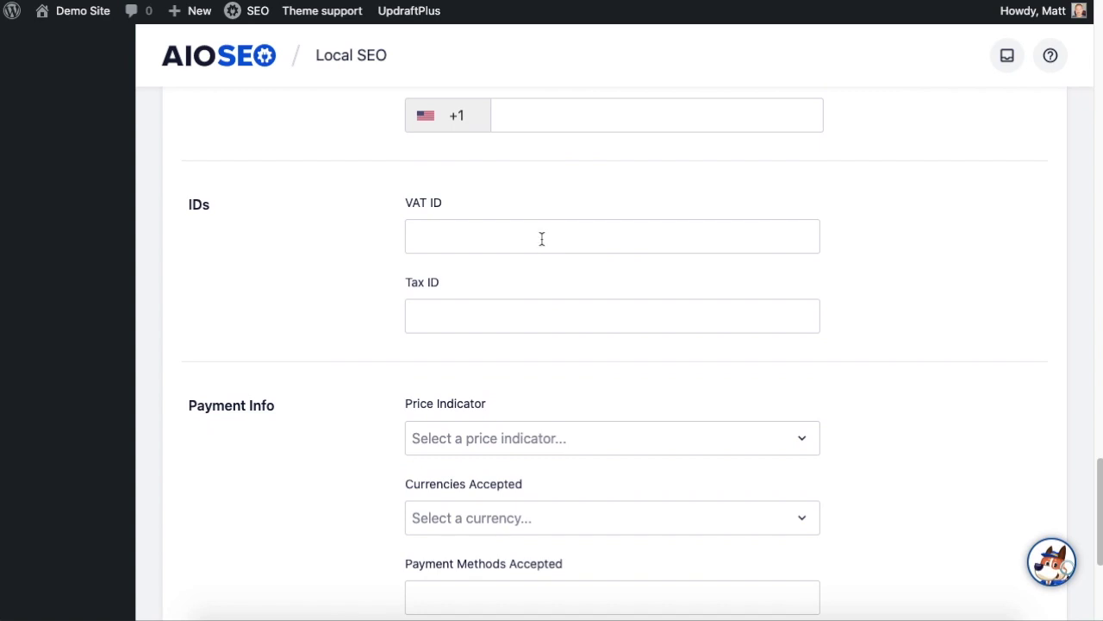
click(542, 238)
scroll(509, 259, down, 1)
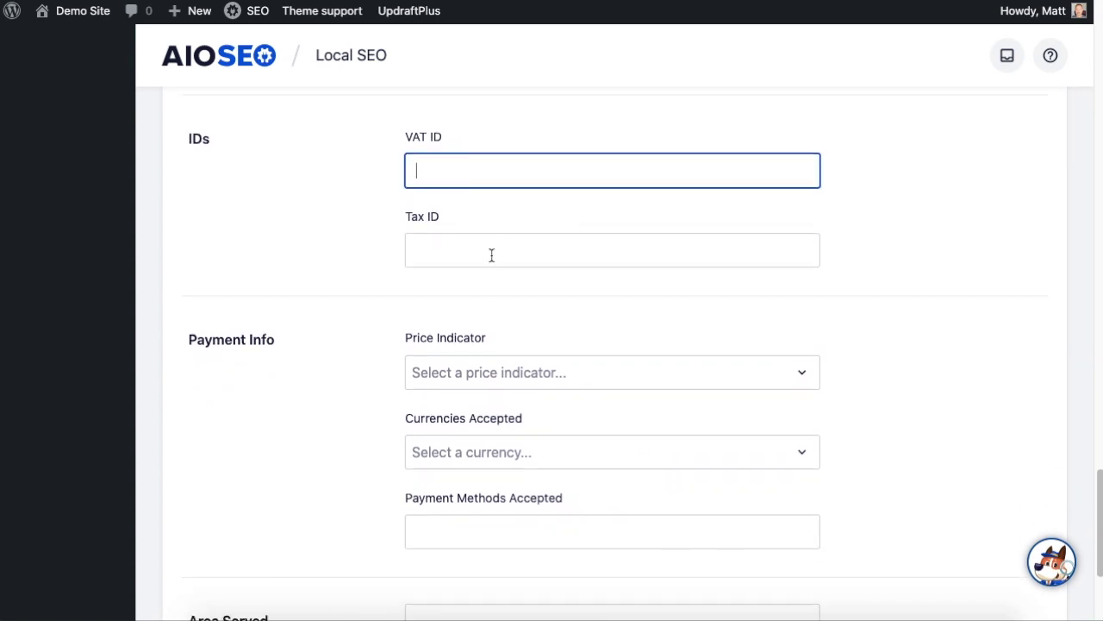
click(491, 255)
Step: Complete the payment info with price indicator $, US Dollar as accepted currency and "Cash or Credit" as payment methods
scroll(931, 269, down, 1)
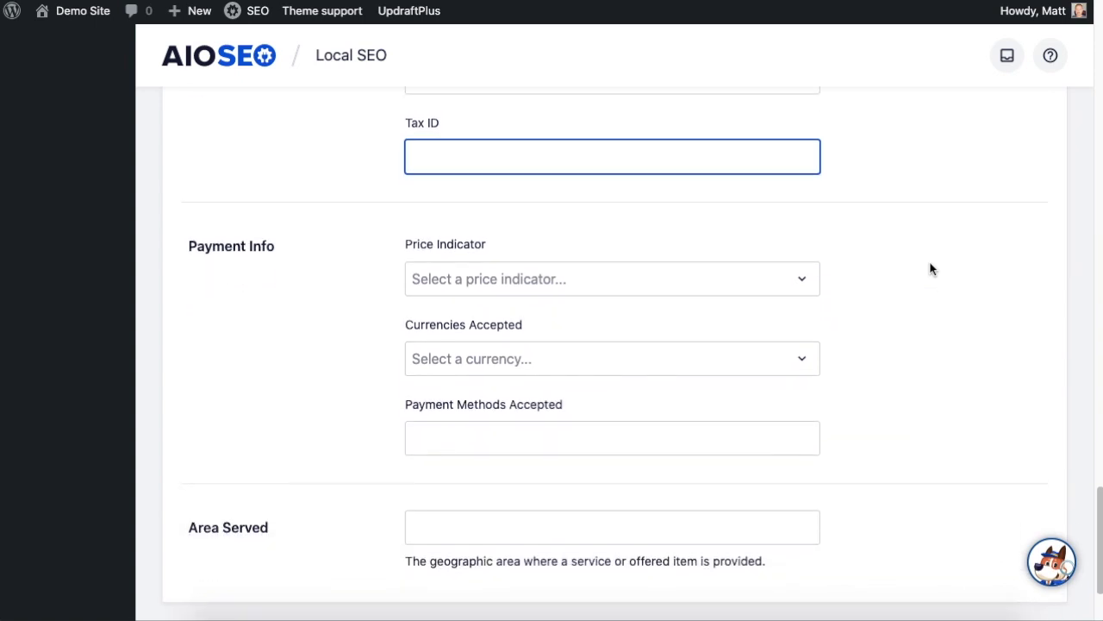
scroll(931, 268, down, 2)
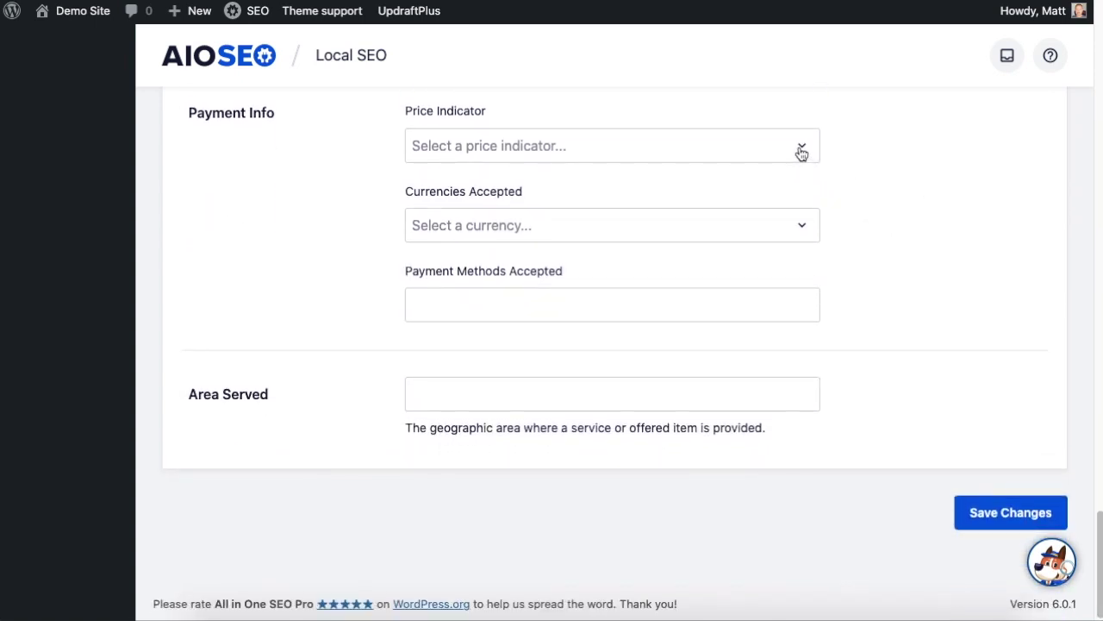
click(802, 152)
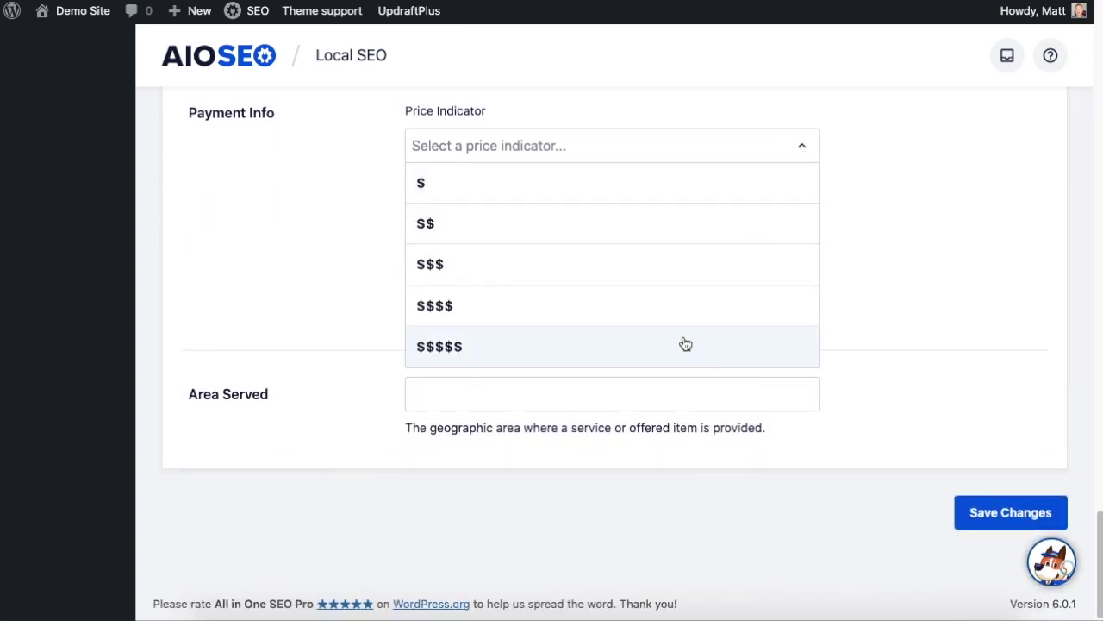
click(435, 182)
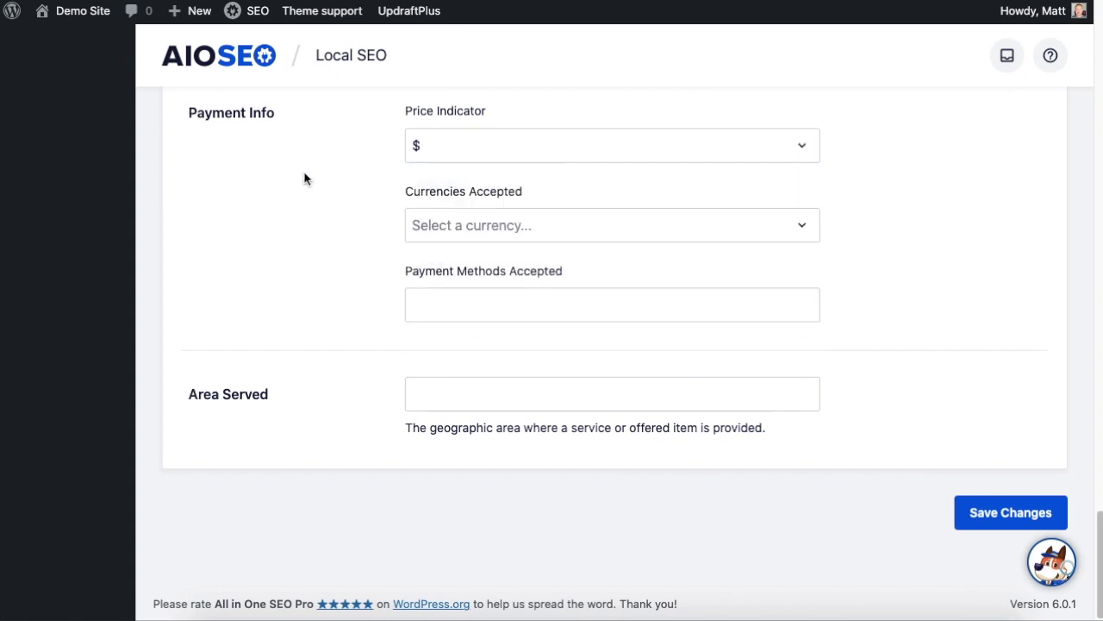
click(519, 227)
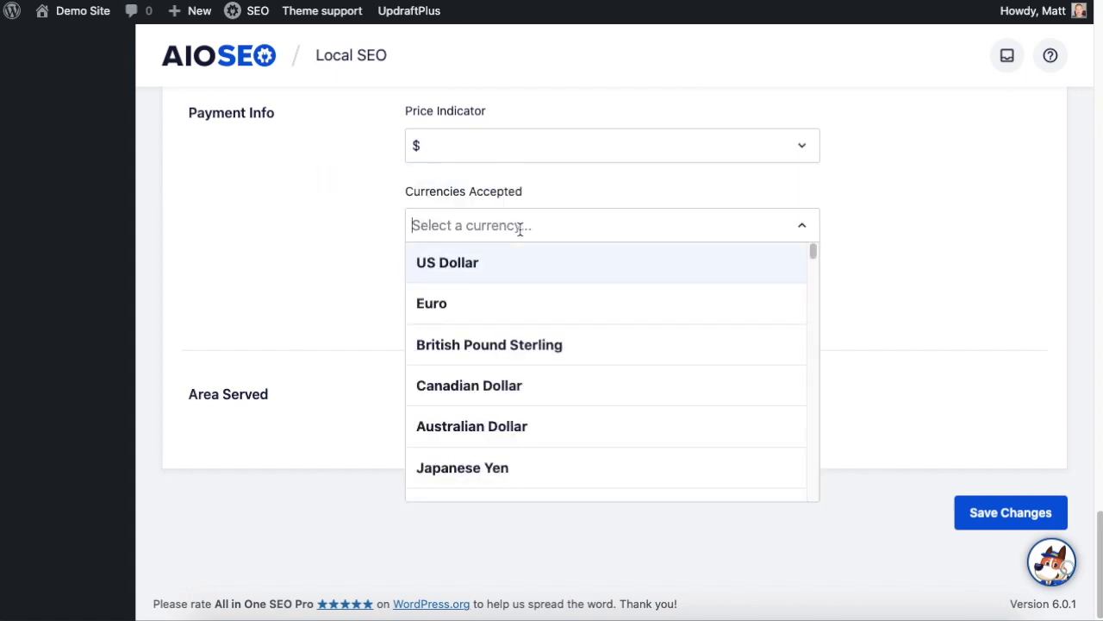
click(494, 272)
click(348, 264)
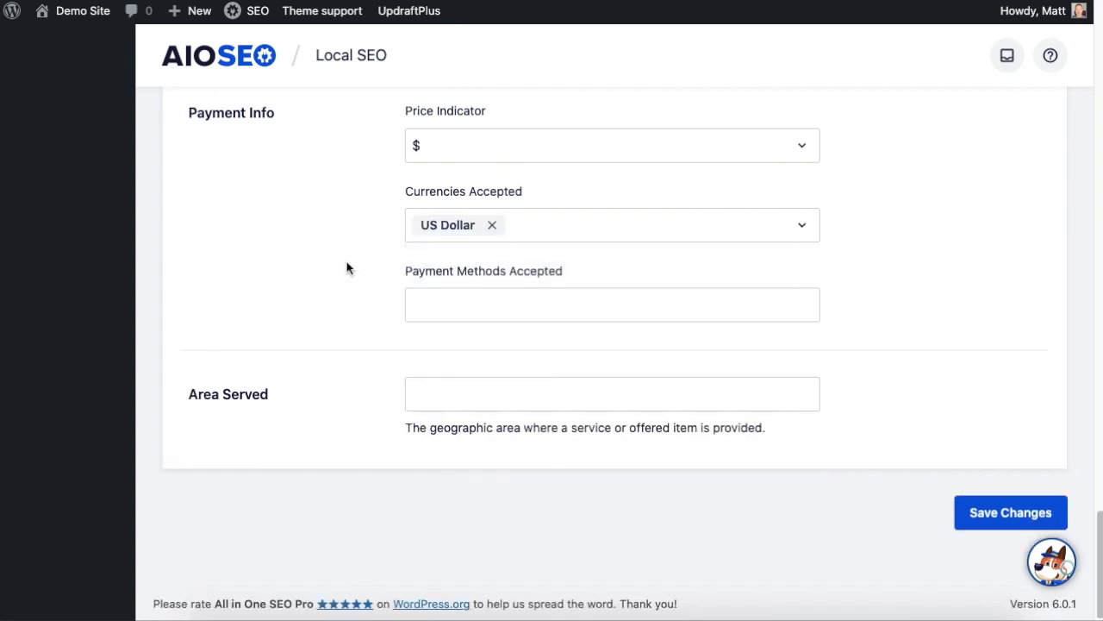
click(499, 310)
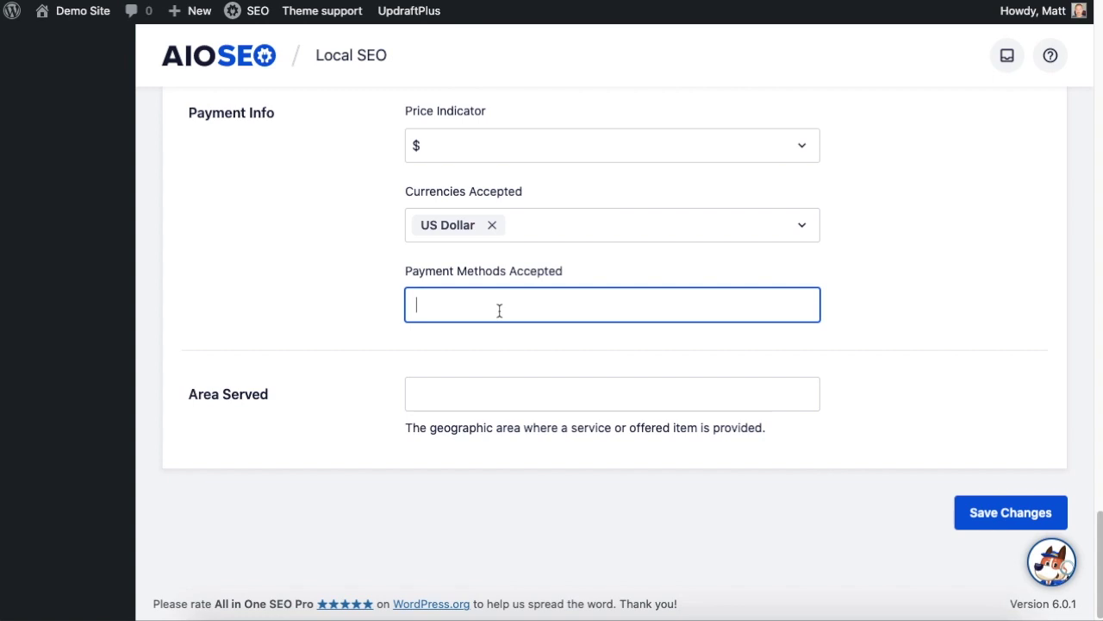
text(Cash or Credit)
Step: Enter "Southern California" as the area served and save the Local SEO changes
click(552, 394)
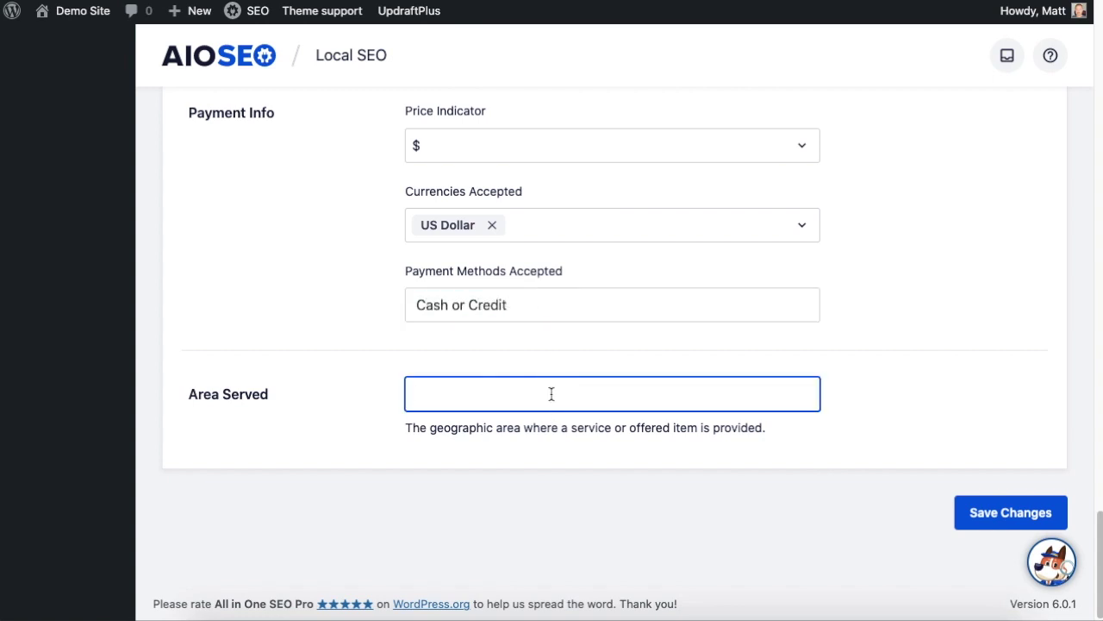
text(Southern California)
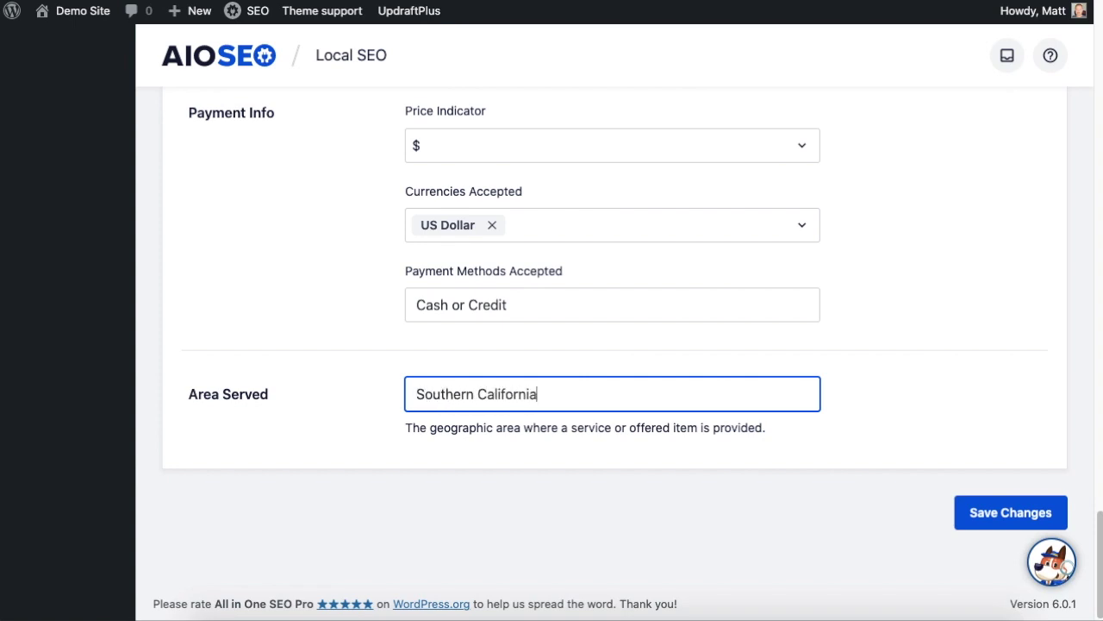
click(990, 516)
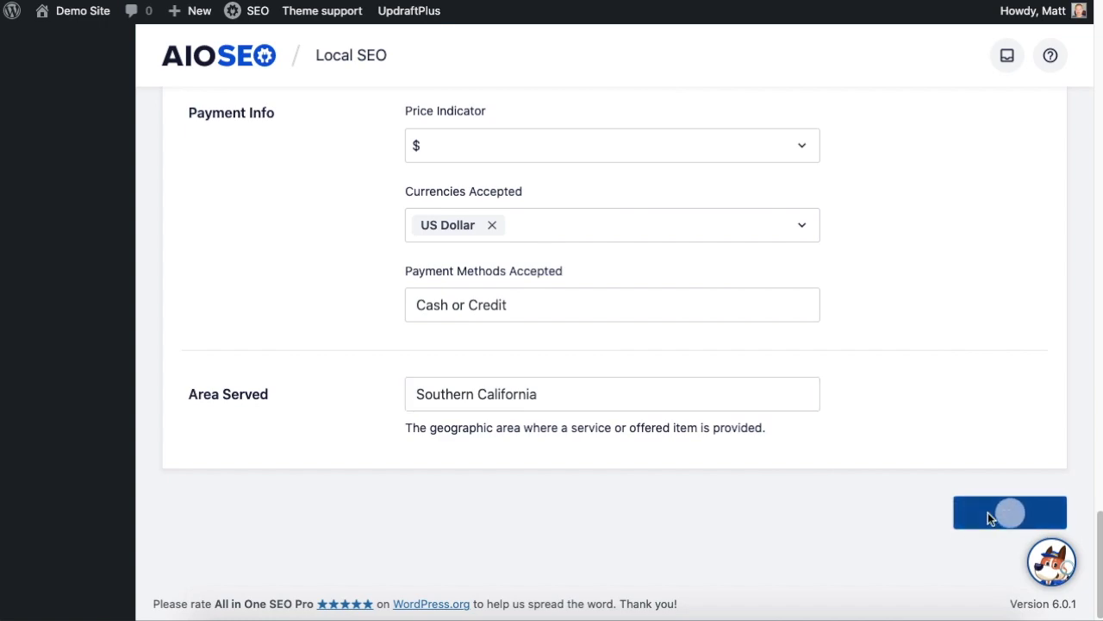